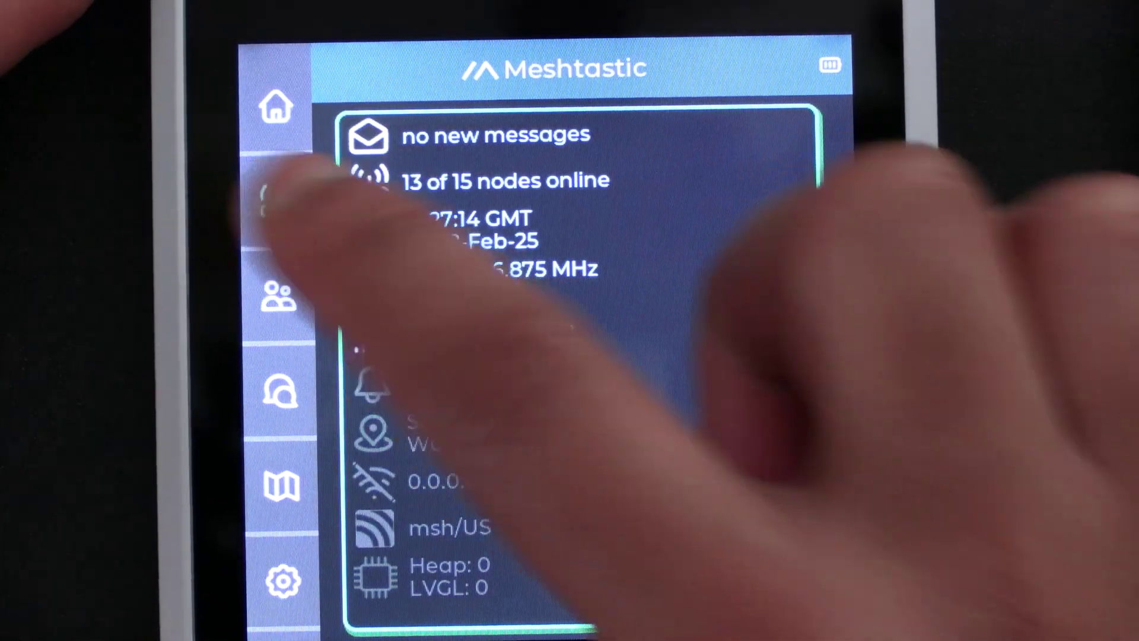
Check the online node lists on both devices, then open the right device's Locations Map with node markers
left_click(276, 198)
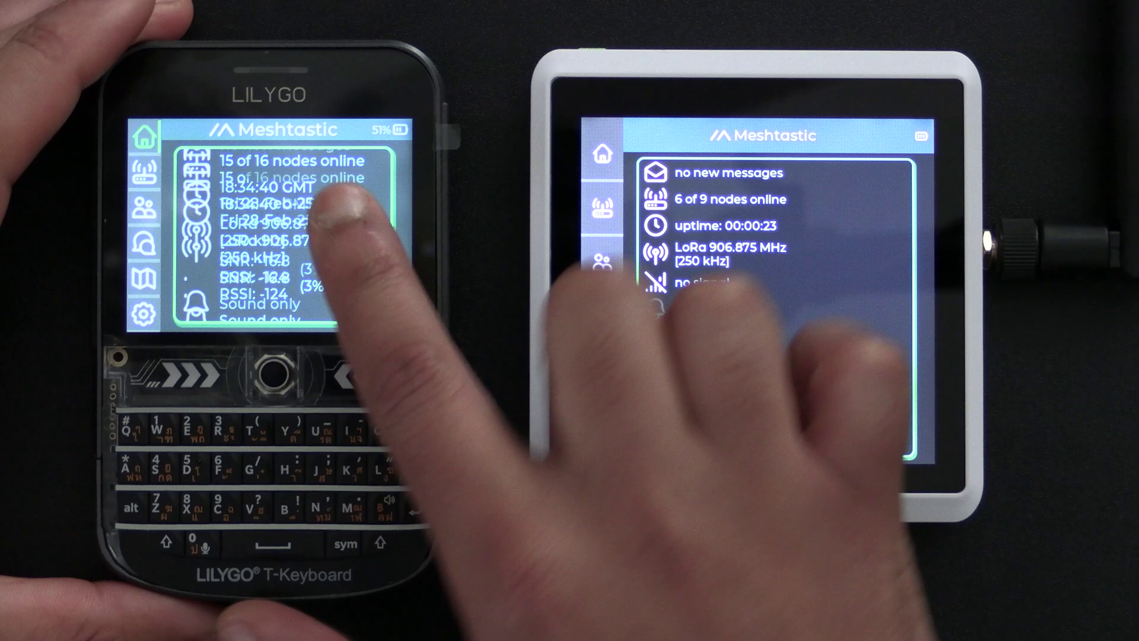
left_click_drag(331, 241, 356, 241)
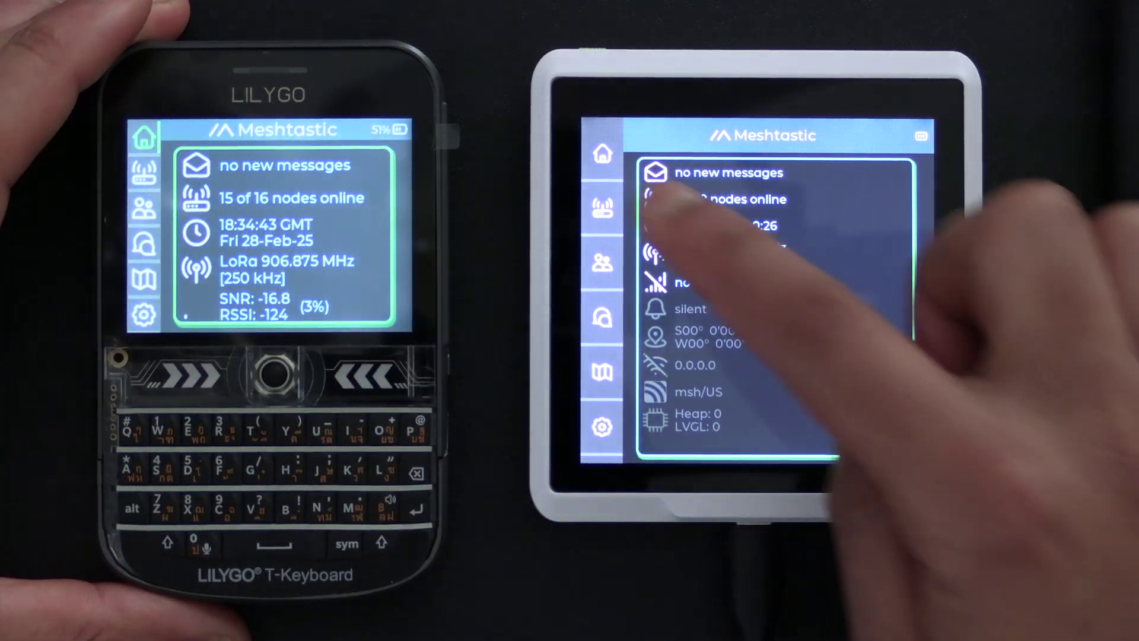
left_click(730, 200)
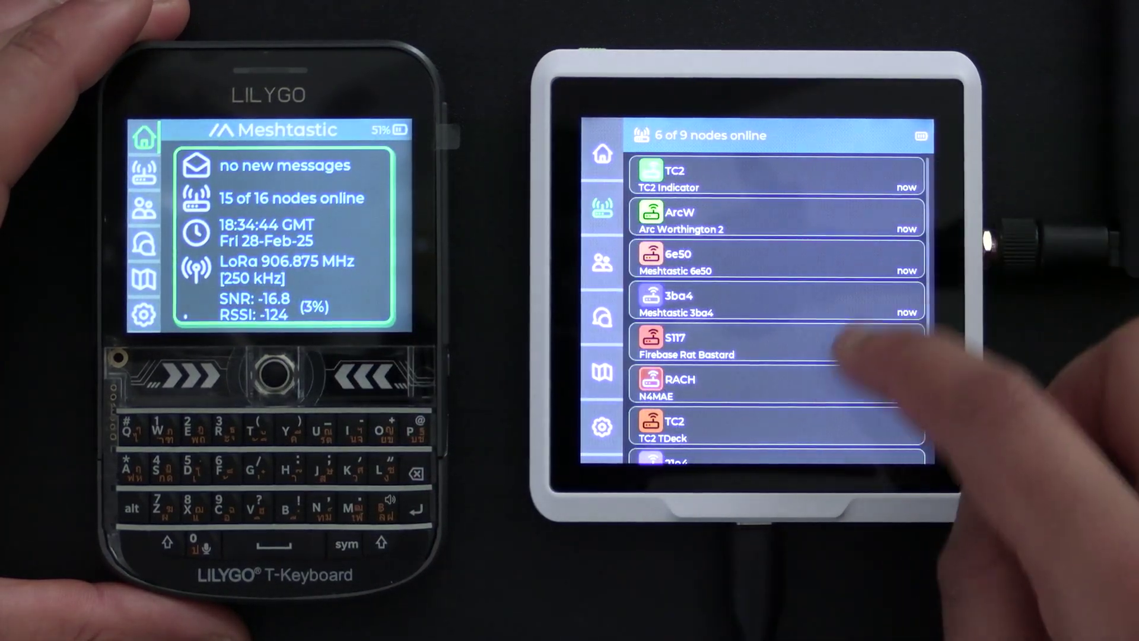
left_click_drag(814, 267, 807, 304)
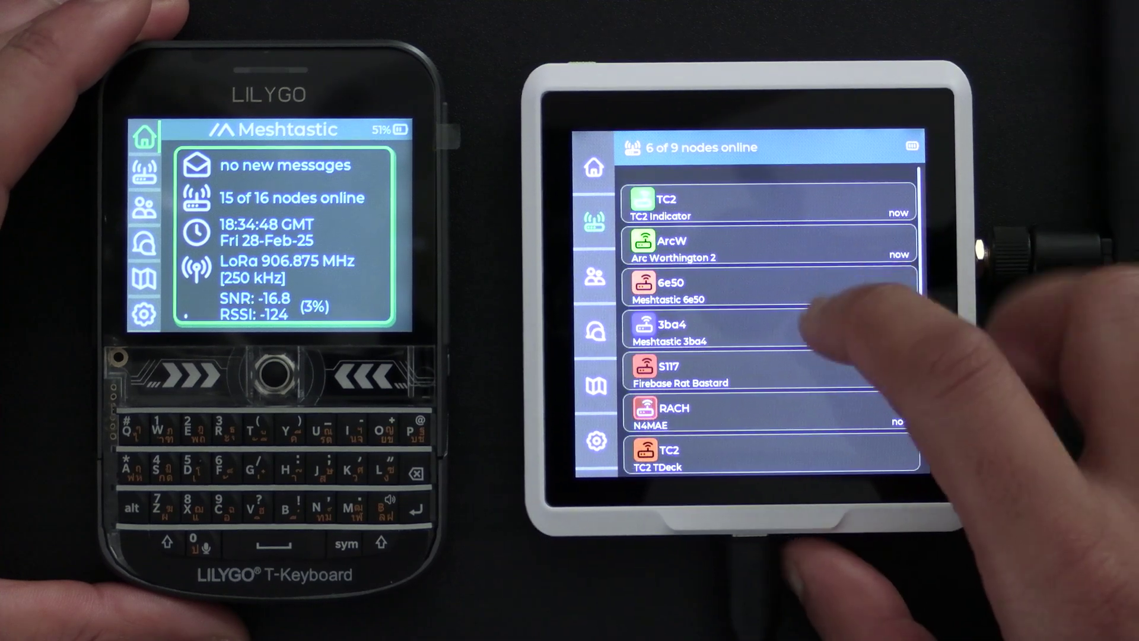
left_click(597, 386)
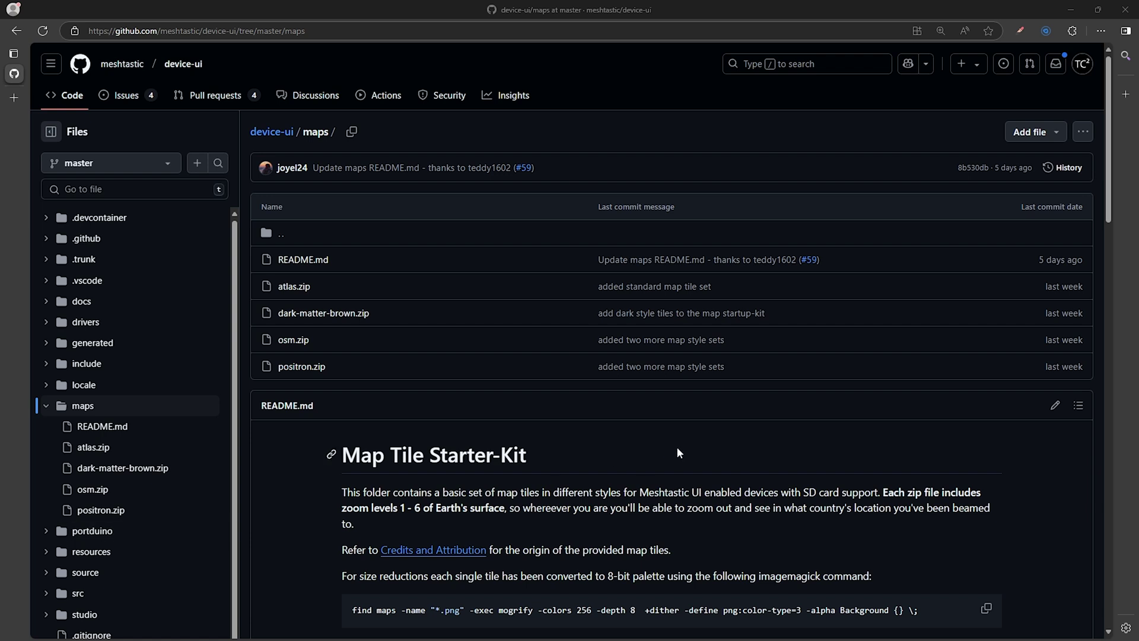
scroll(717, 446, "down", 4)
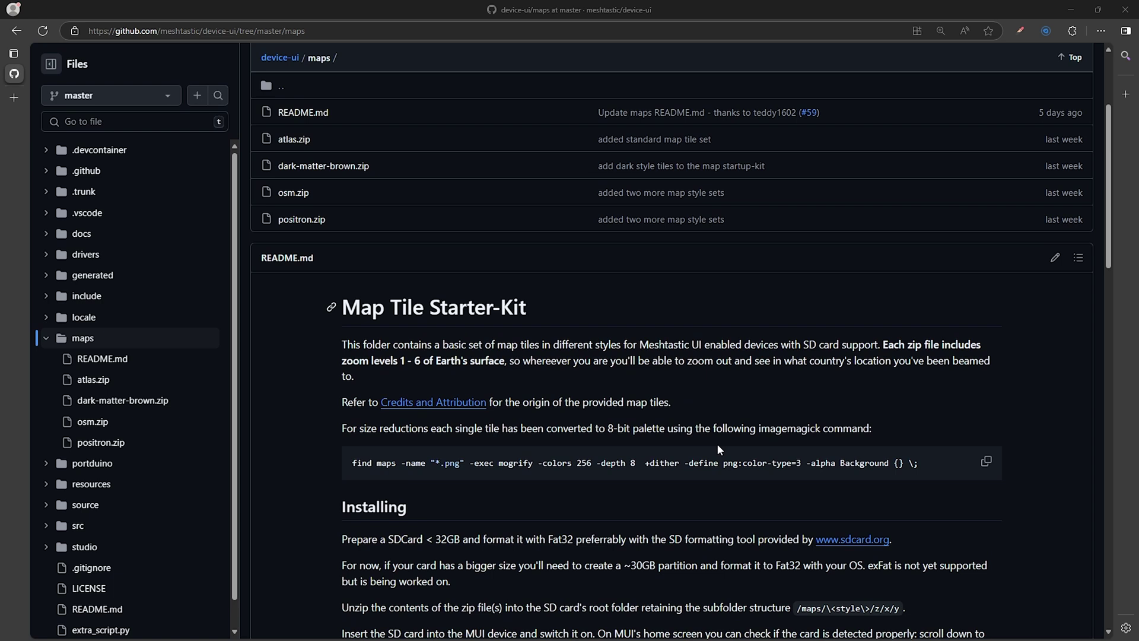
scroll(718, 448, "up", 5)
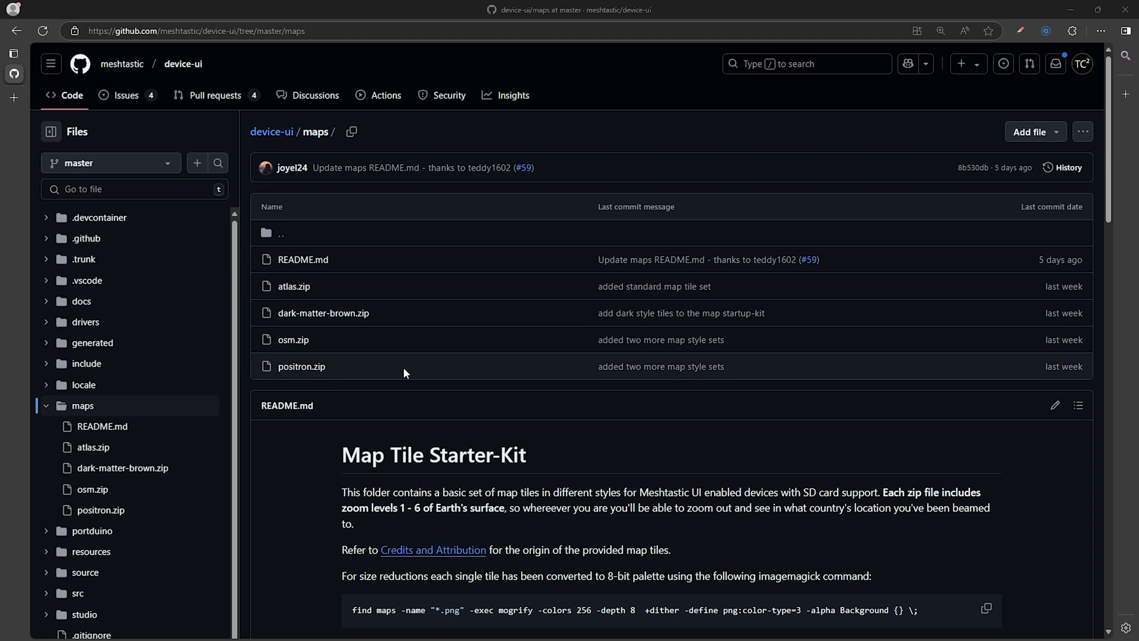
left_click_drag(329, 289, 282, 288)
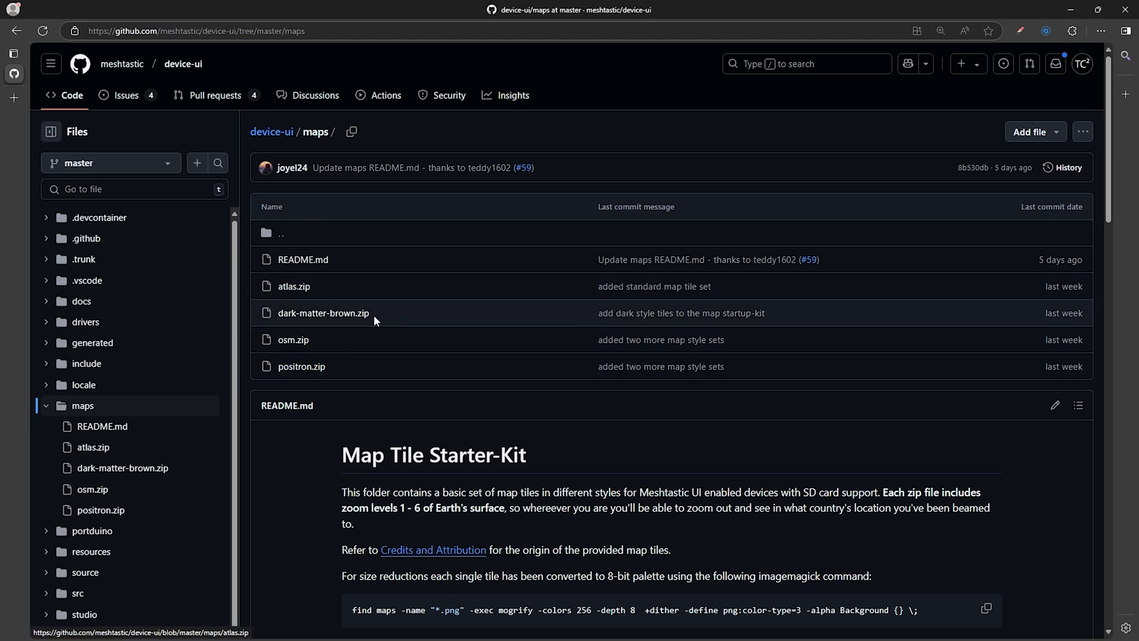
left_click_drag(372, 314, 278, 314)
left_click_drag(336, 342, 279, 340)
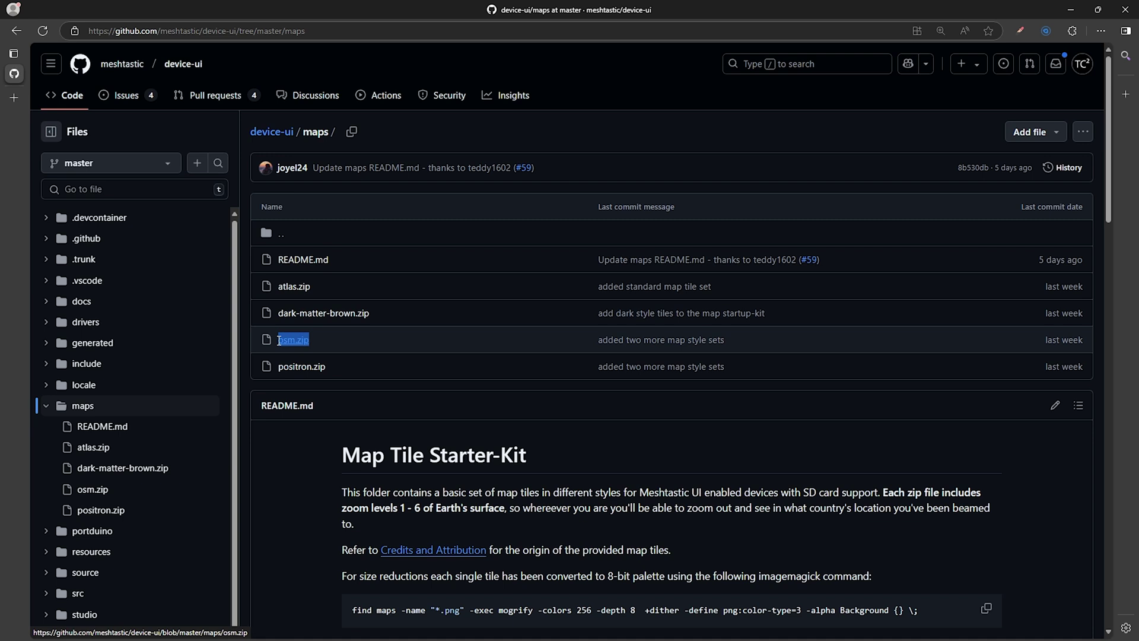
left_click_drag(339, 366, 278, 368)
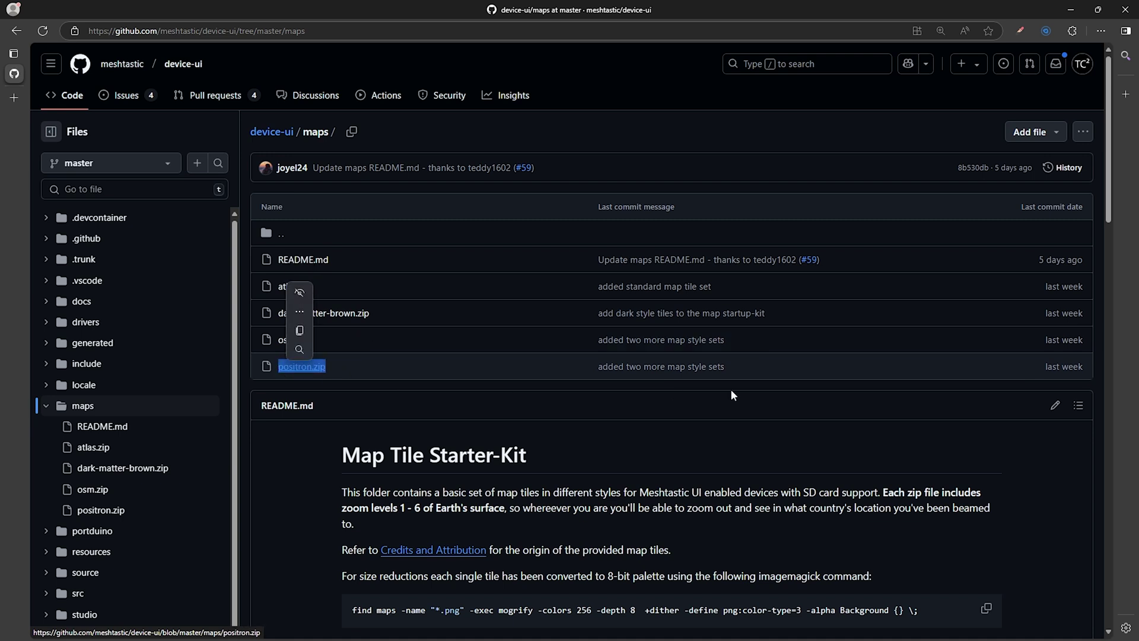
left_click(982, 453)
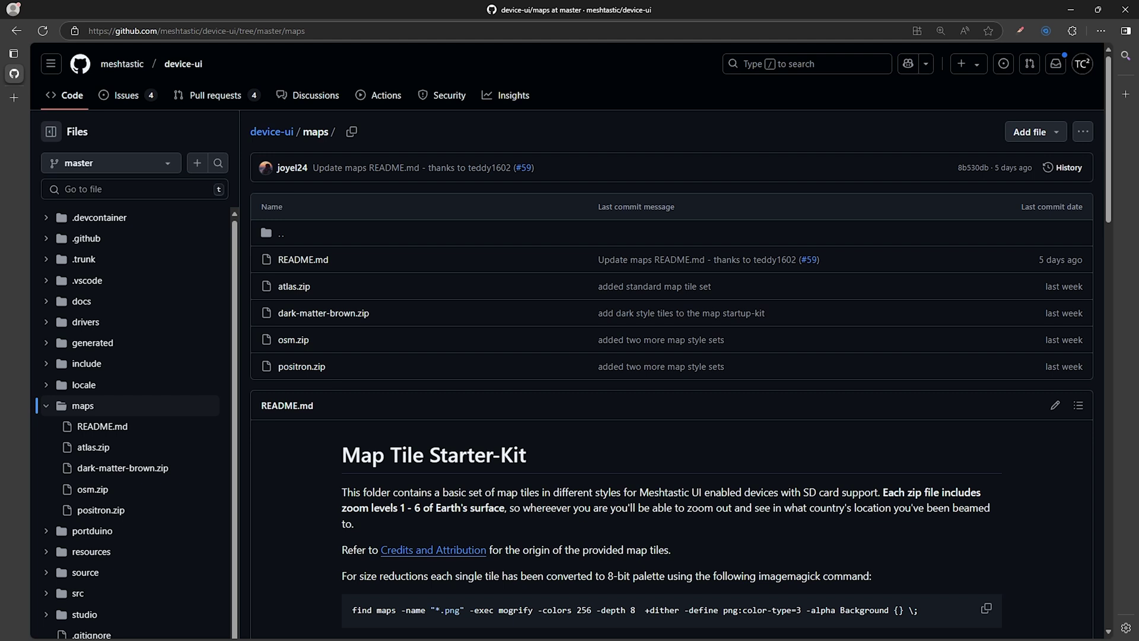
scroll(287, 469, "down", 1)
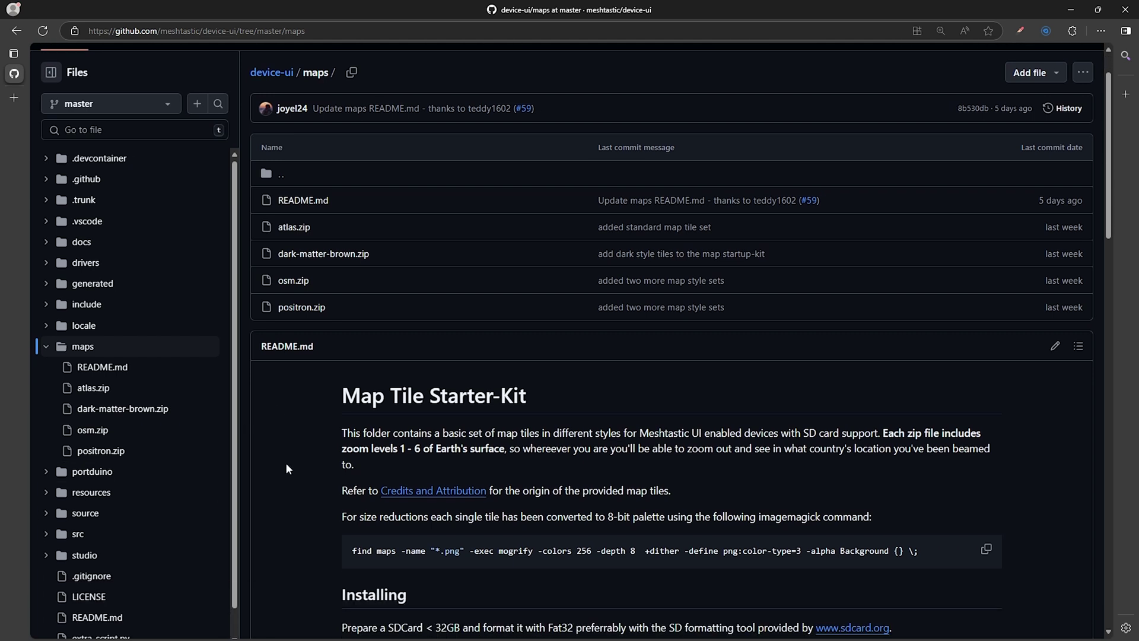
scroll(287, 469, "up", 1)
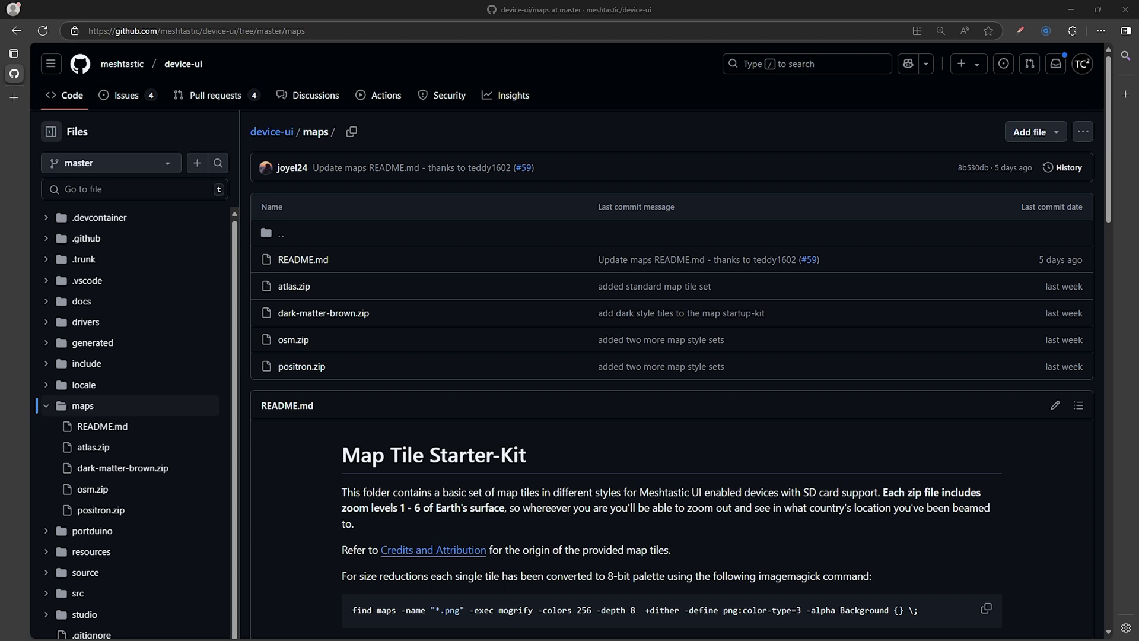
Move the SD Card Formatter window into view and select the G:\ card
left_click_drag(596, 231, 649, 244)
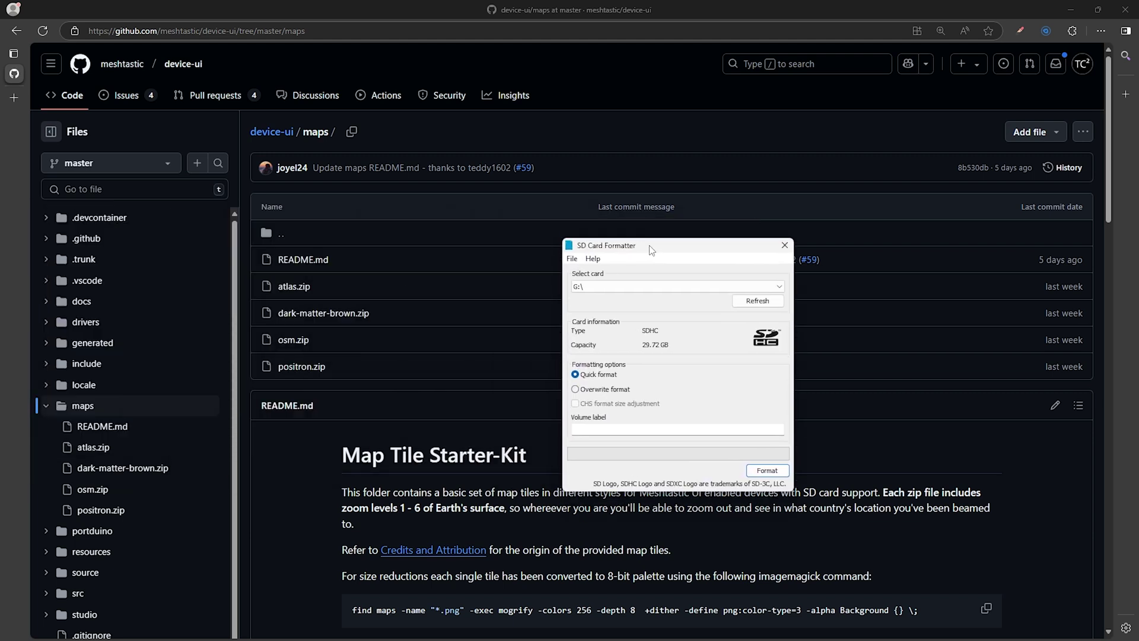
left_click_drag(649, 244, 623, 238)
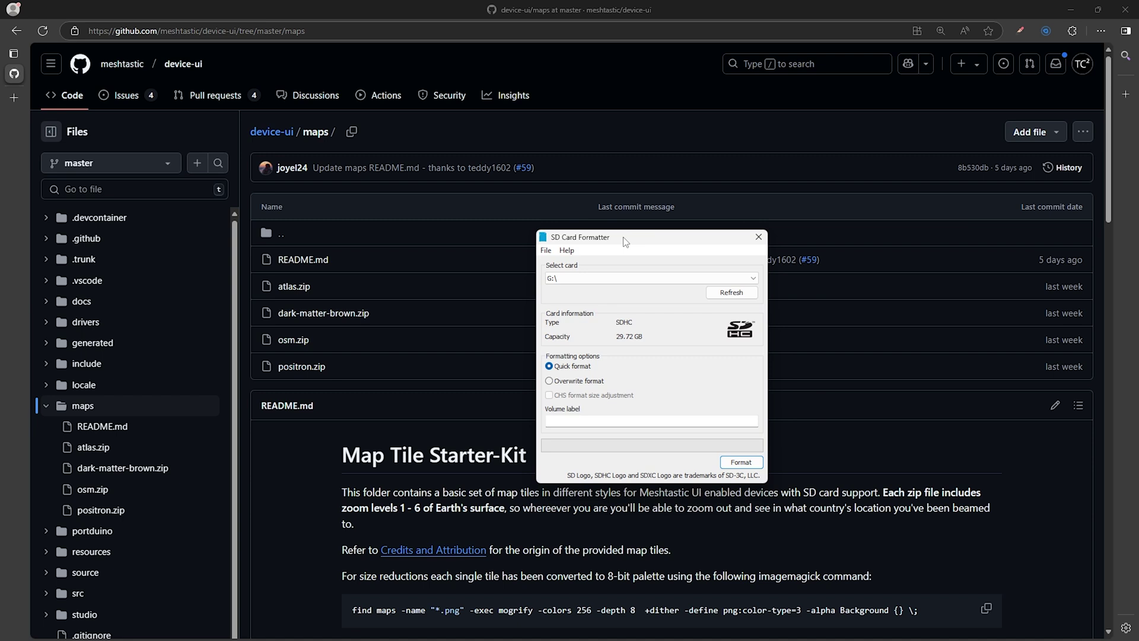
left_click(696, 277)
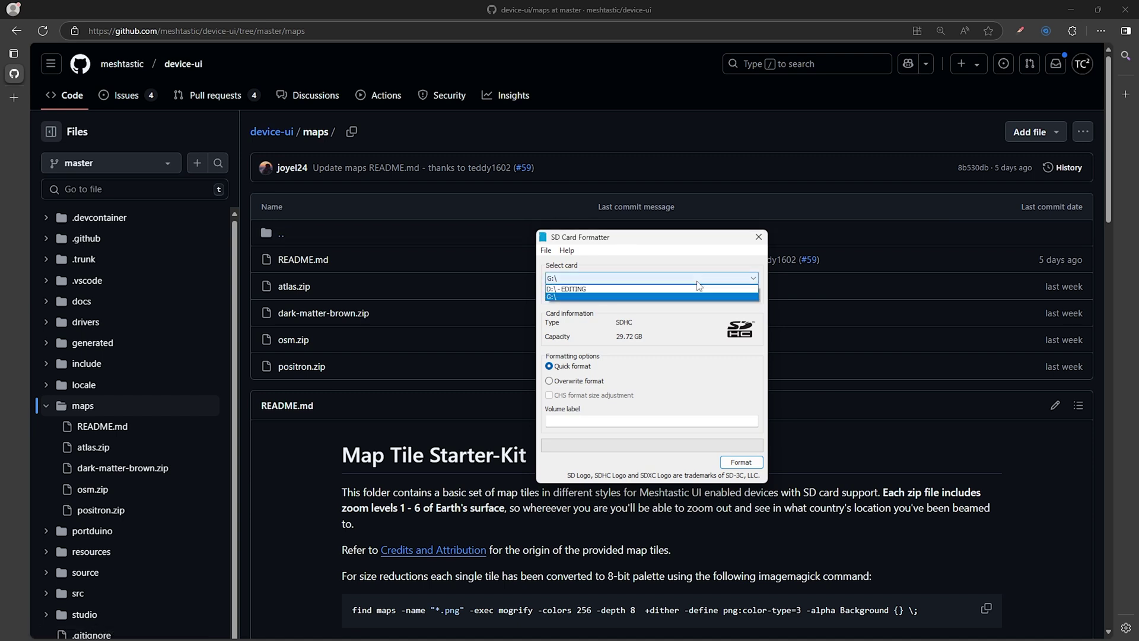
left_click(558, 298)
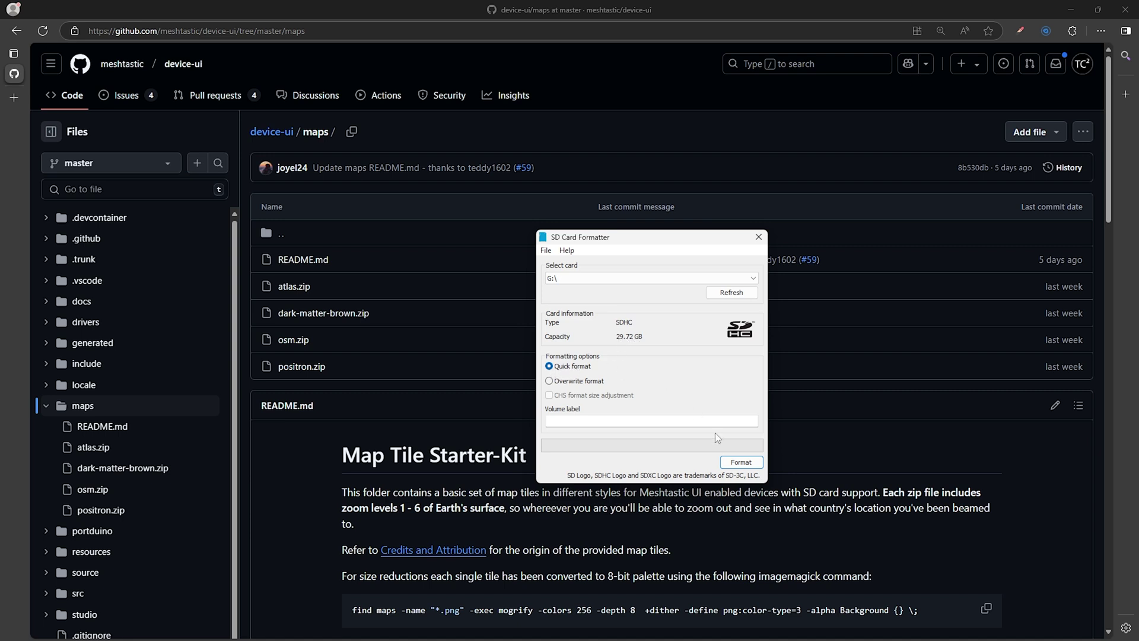
Format the 29.72 GB G:\ card, confirm erasing its data, then close the formatter
left_click(741, 465)
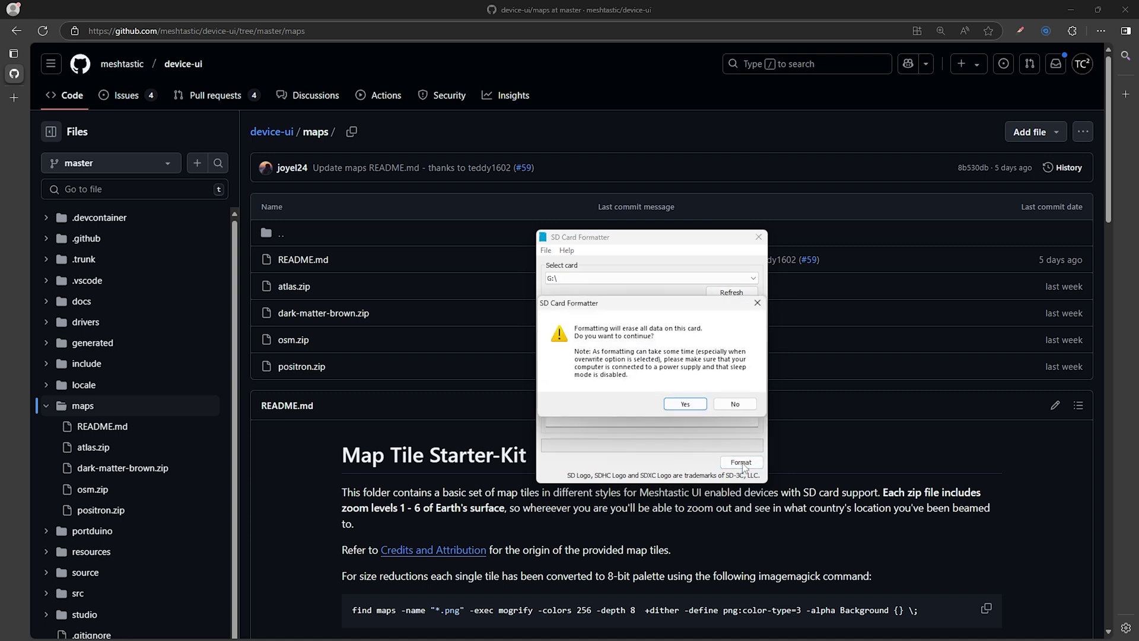
left_click(685, 405)
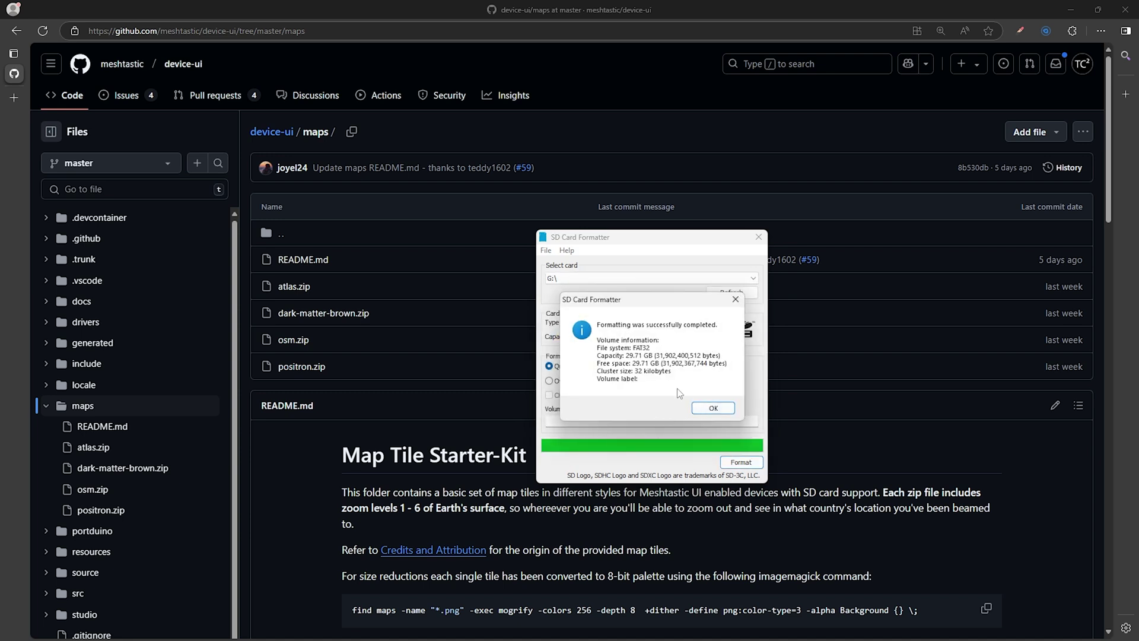
left_click(704, 410)
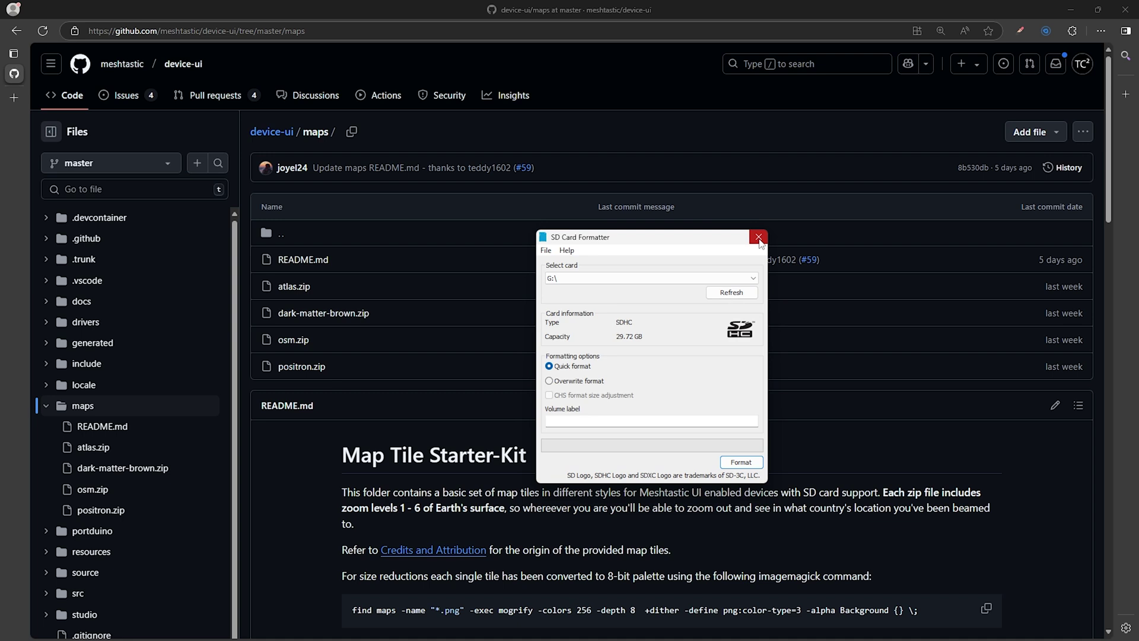
left_click(758, 237)
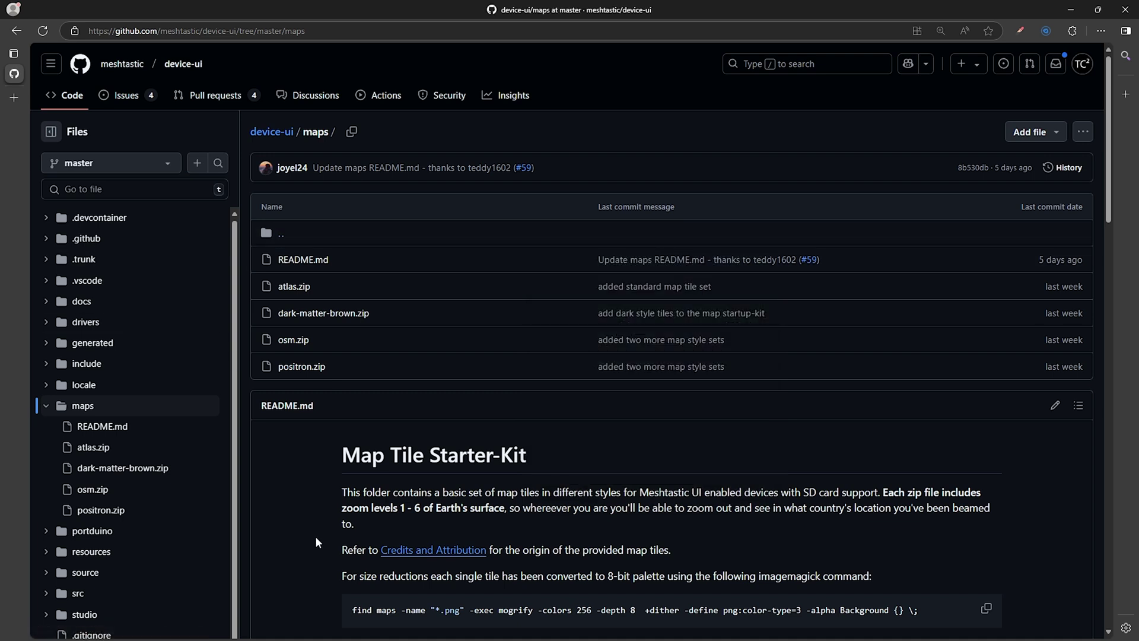
Open dark-matter-brown.zip in the device-ui maps folder and download the 11.9 MB raw file
scroll(348, 475, "down", 1)
scroll(343, 471, "up", 1)
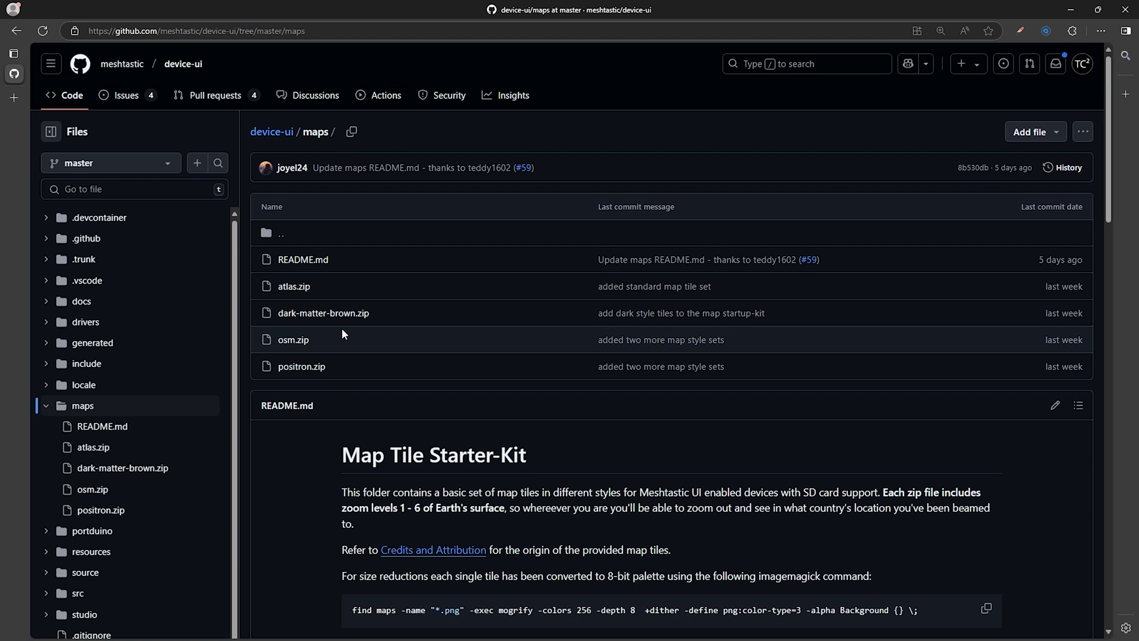
left_click(322, 315)
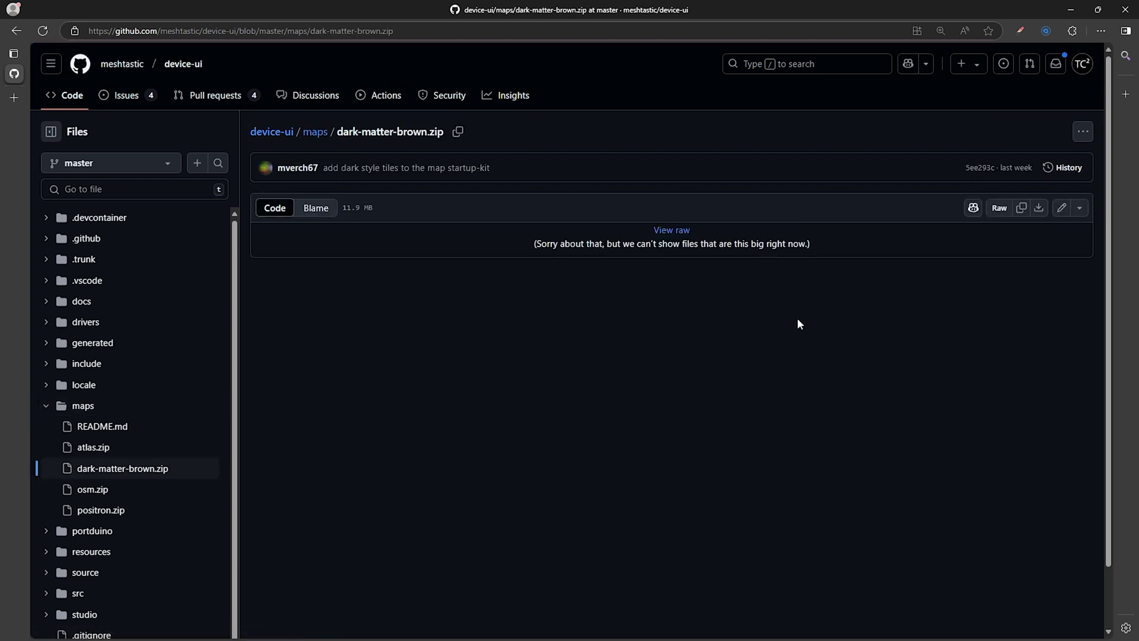
left_click(1039, 209)
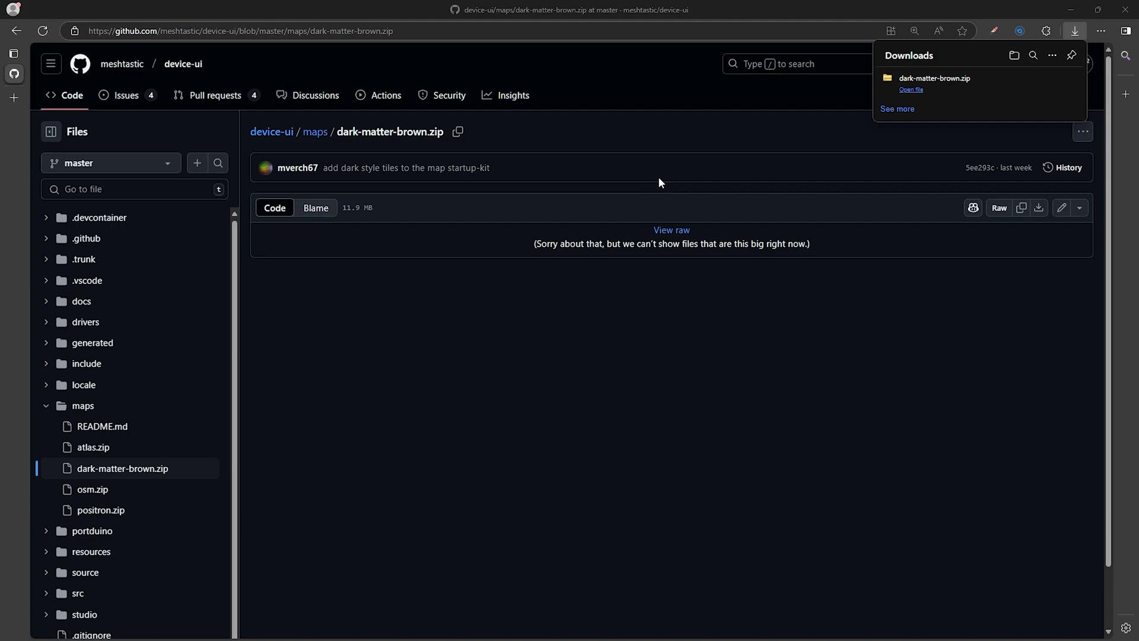
Extract all of dark-matter-brown.zip, choosing the SDHC (G:) card as destination folder
left_click(915, 89)
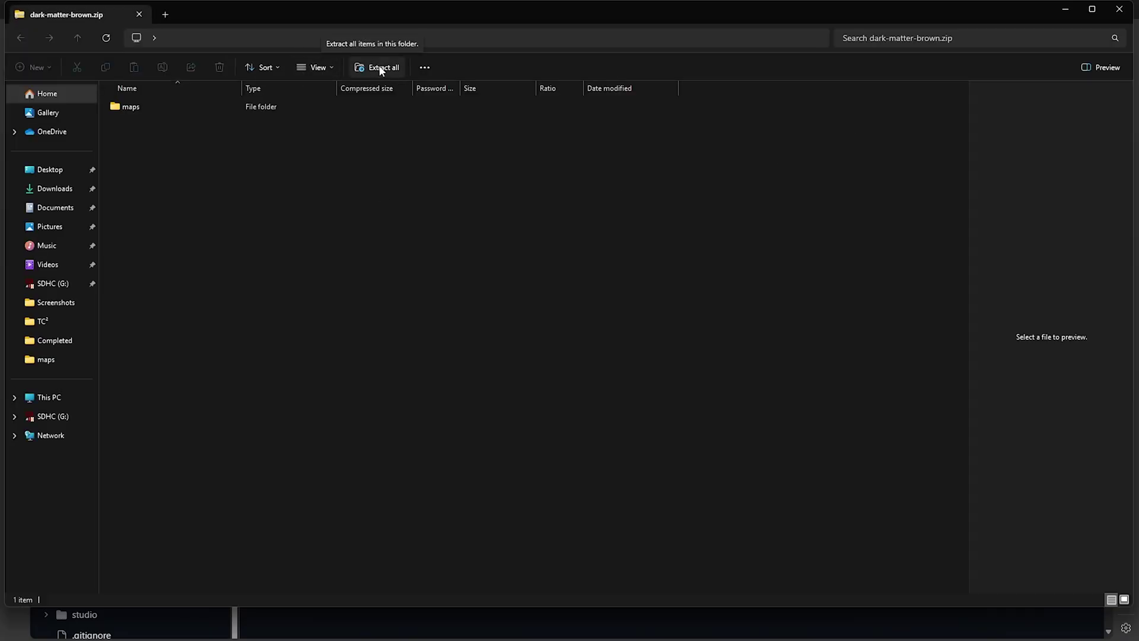
left_click(380, 68)
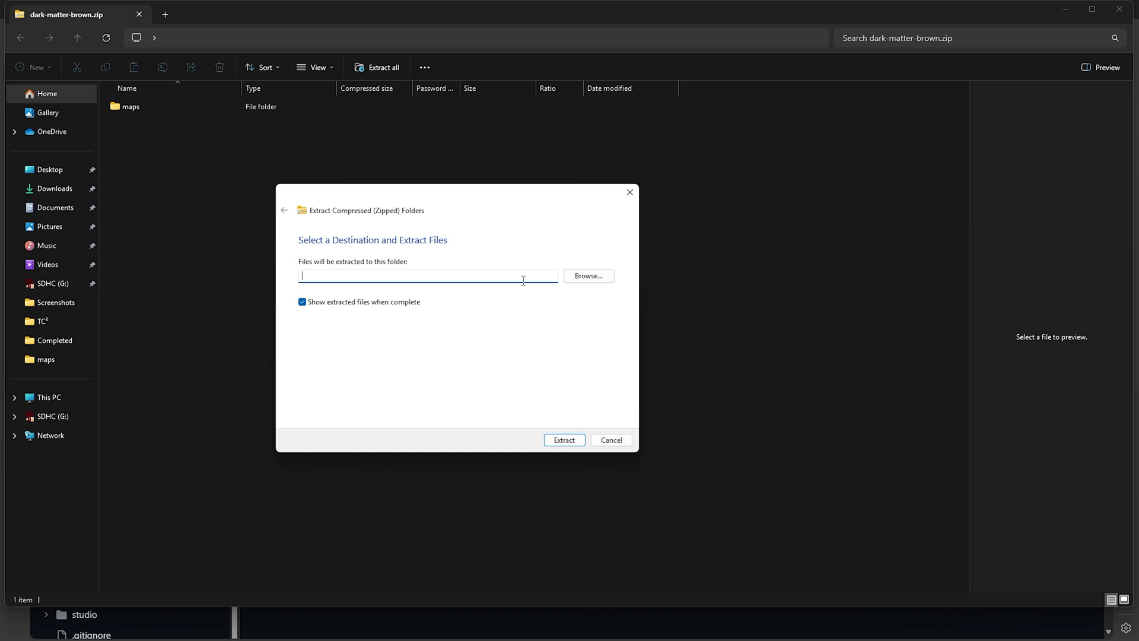
left_click(589, 277)
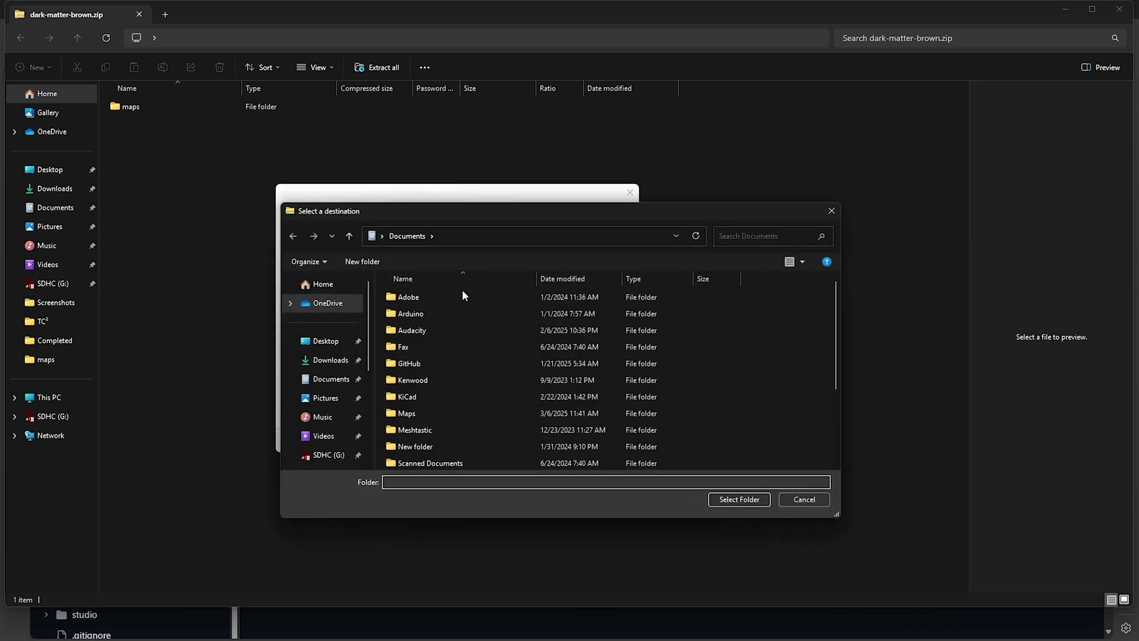
left_click(318, 456)
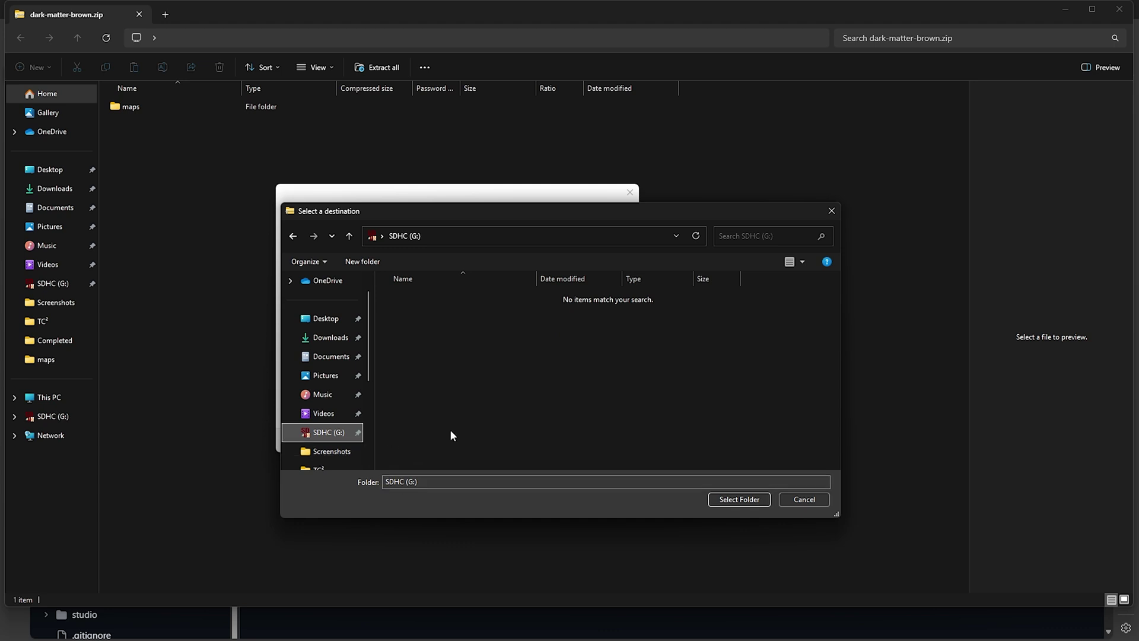
left_click(733, 500)
left_click(576, 439)
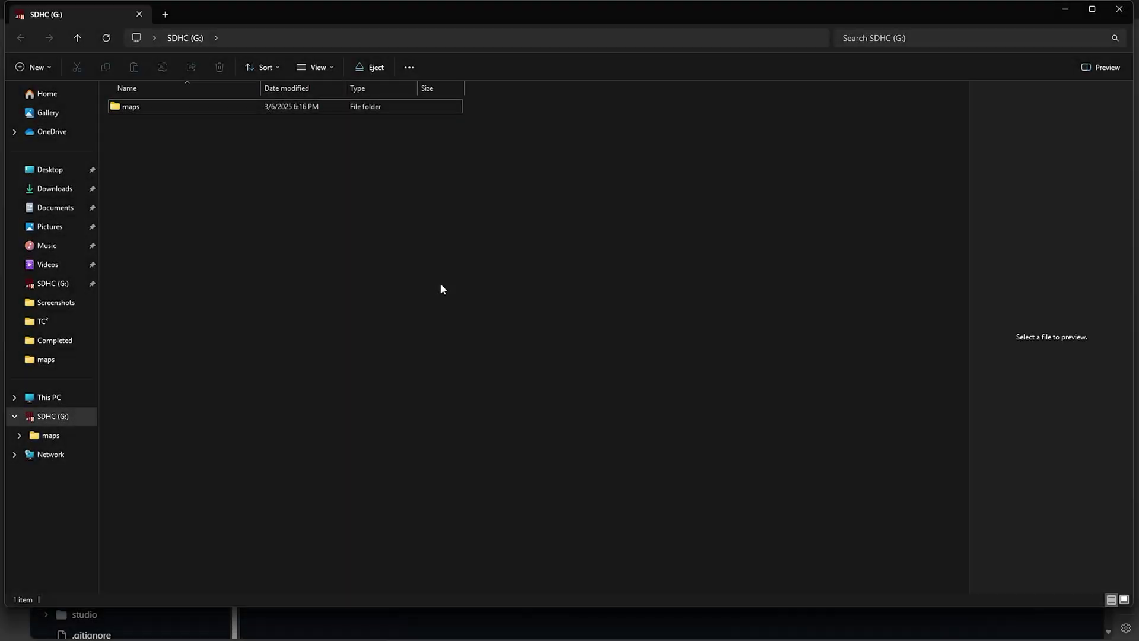
Check that the card's maps folder contains dark-matter-brown, then go back to the card root
double_click(139, 108)
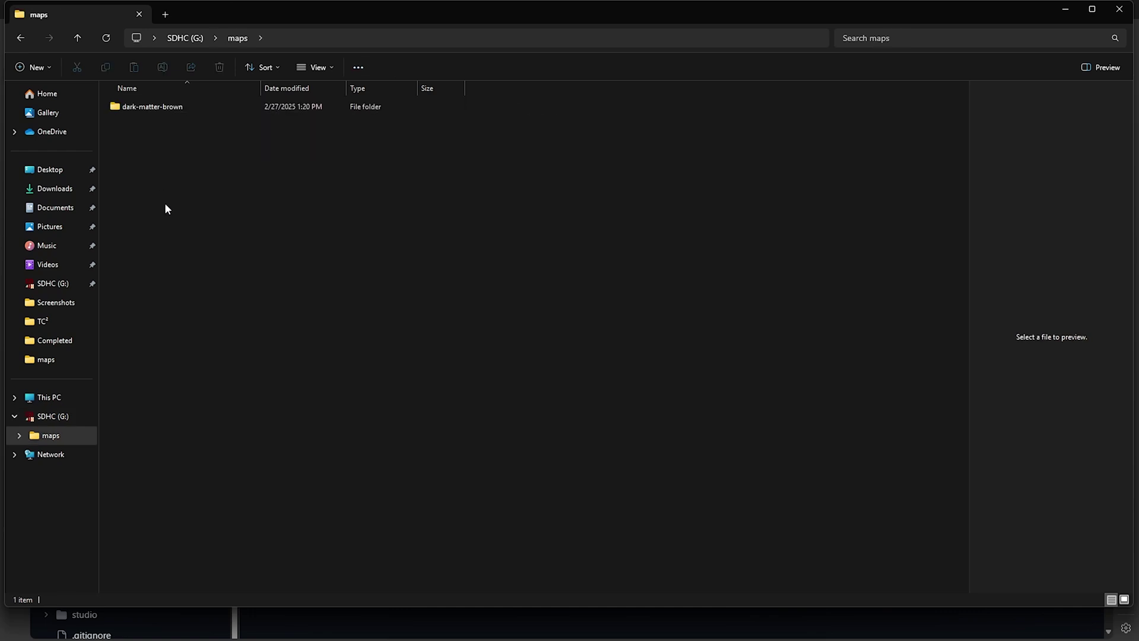
left_click(21, 38)
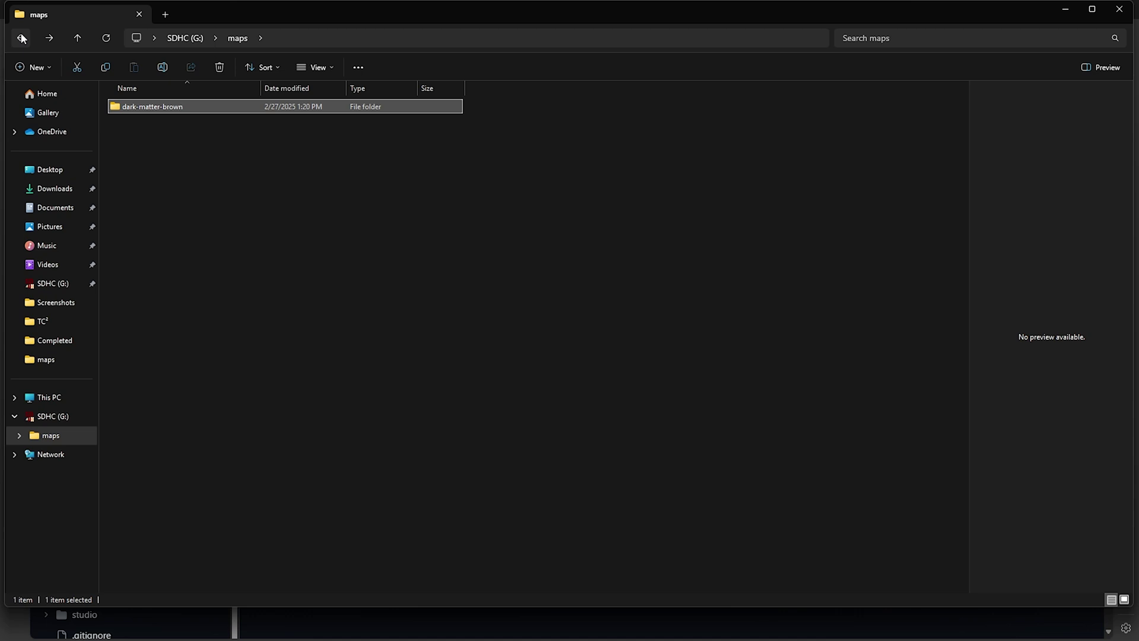
left_click(21, 38)
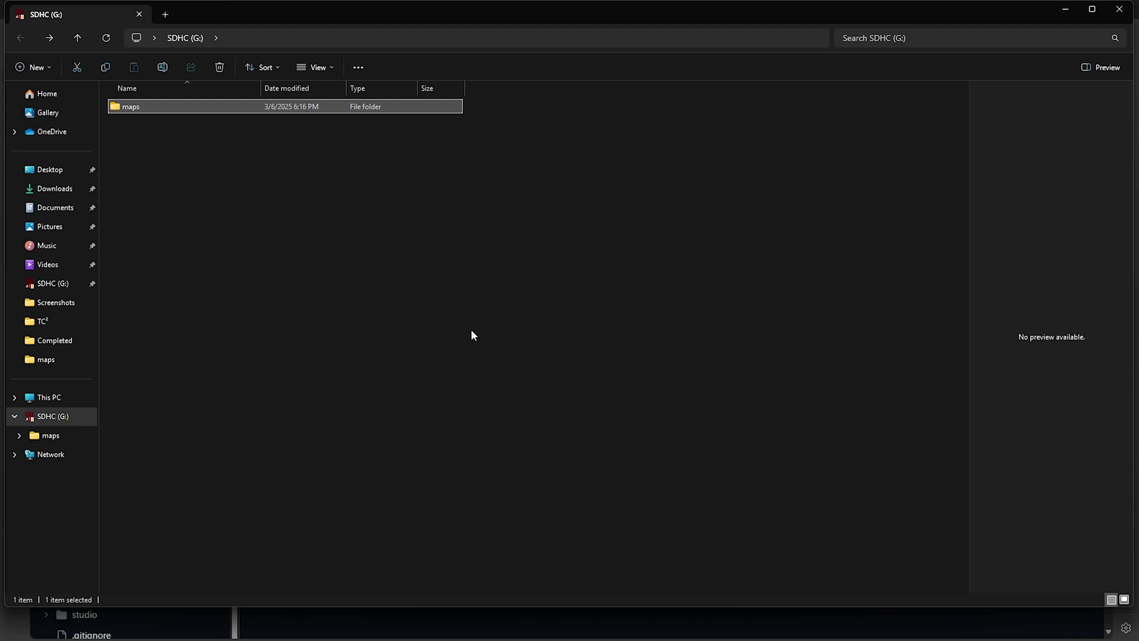
Safely eject the SDHC (G:) card from the navigation pane
right_click(49, 284)
left_click(45, 423)
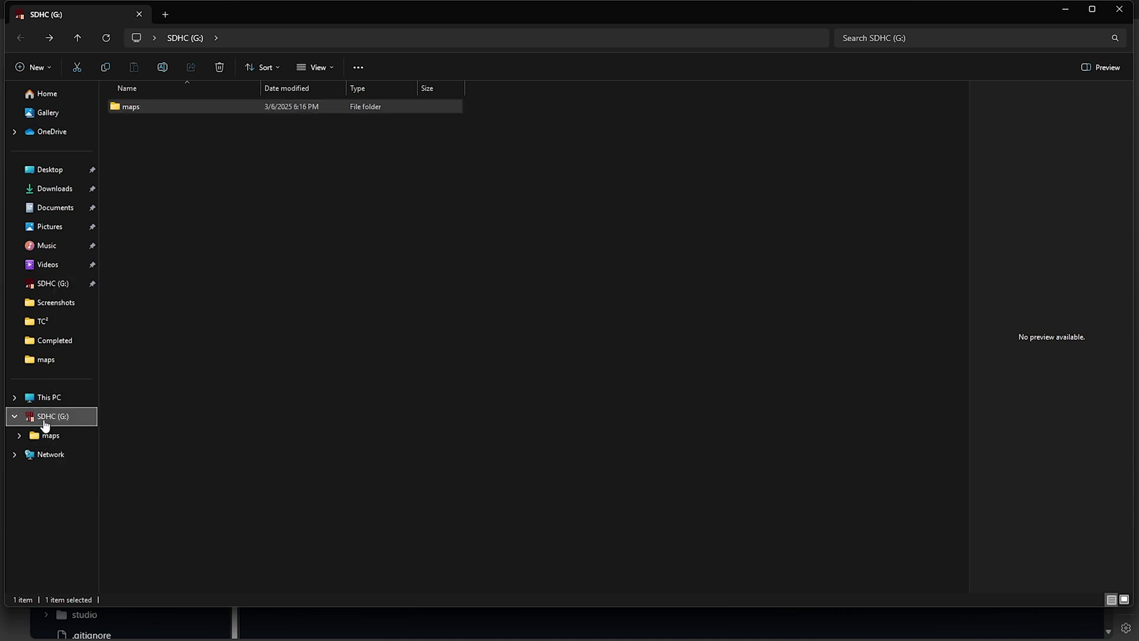
right_click(44, 421)
left_click(79, 312)
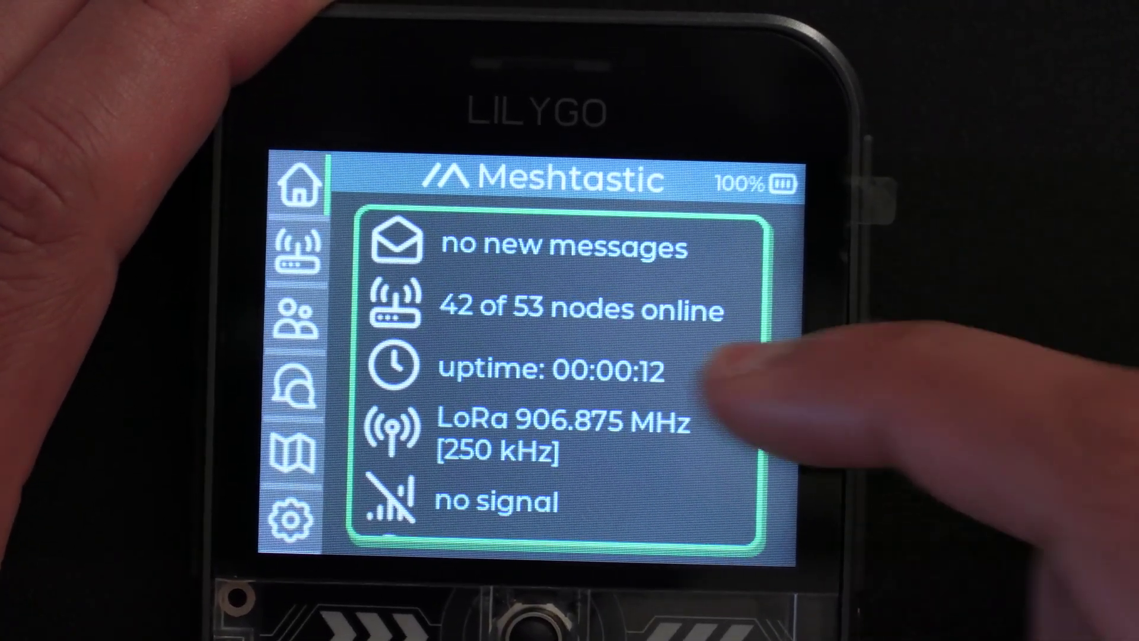
Refresh the SD card row until it reads 29.7 GB SDHC, then open the map's style and brightness controls
left_click_drag(724, 376, 598, 216)
left_click_drag(611, 442, 674, 242)
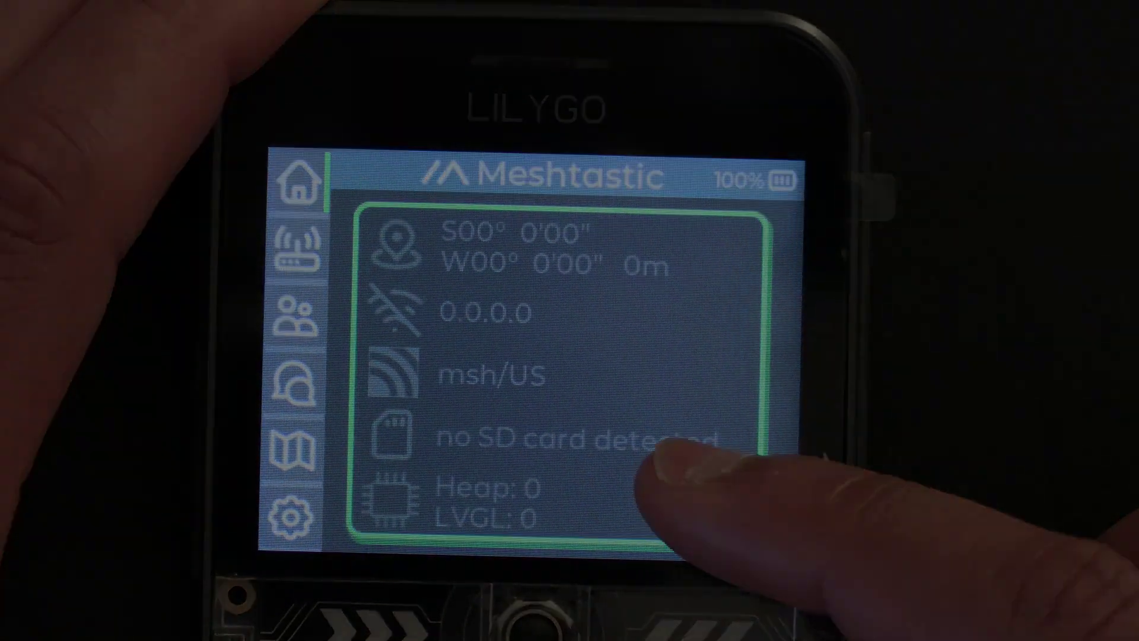
left_click(650, 454)
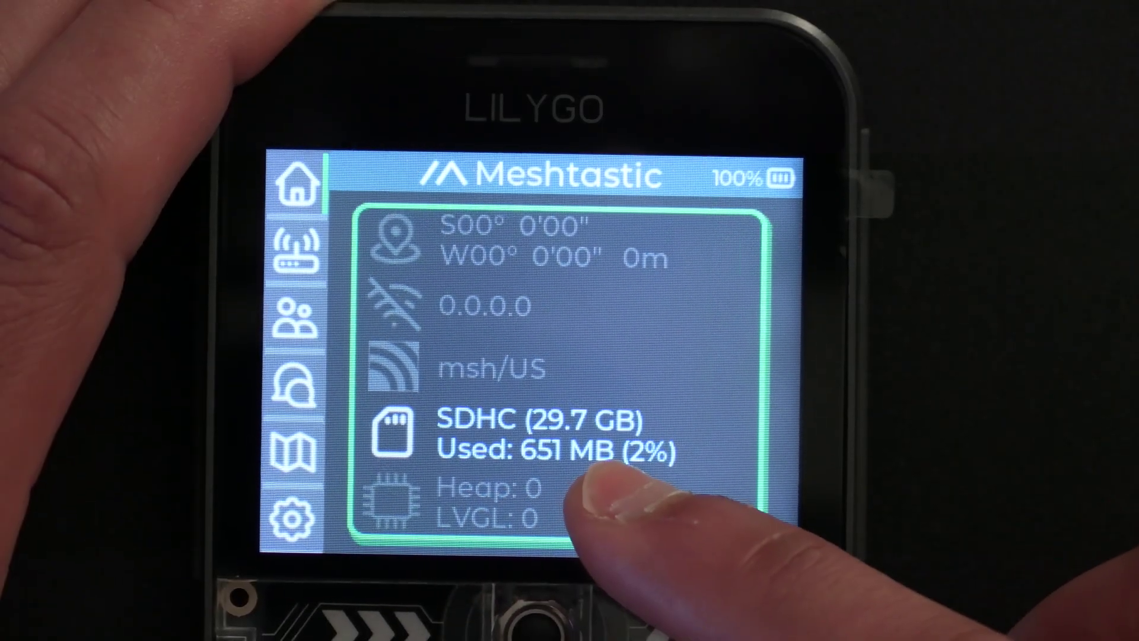
left_click(588, 475)
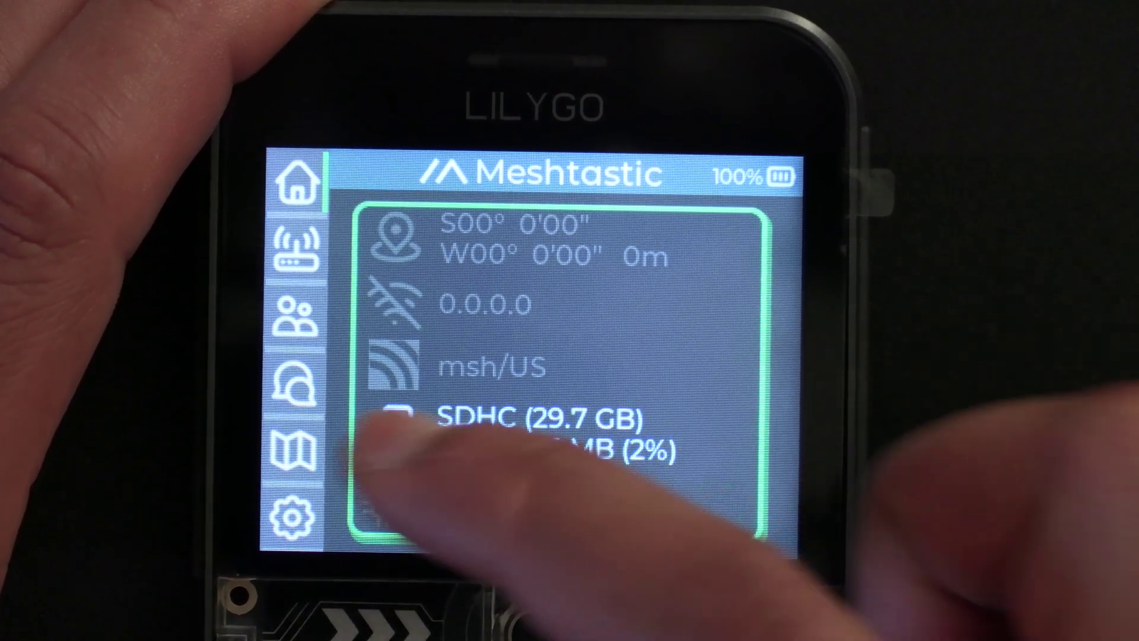
left_click(295, 450)
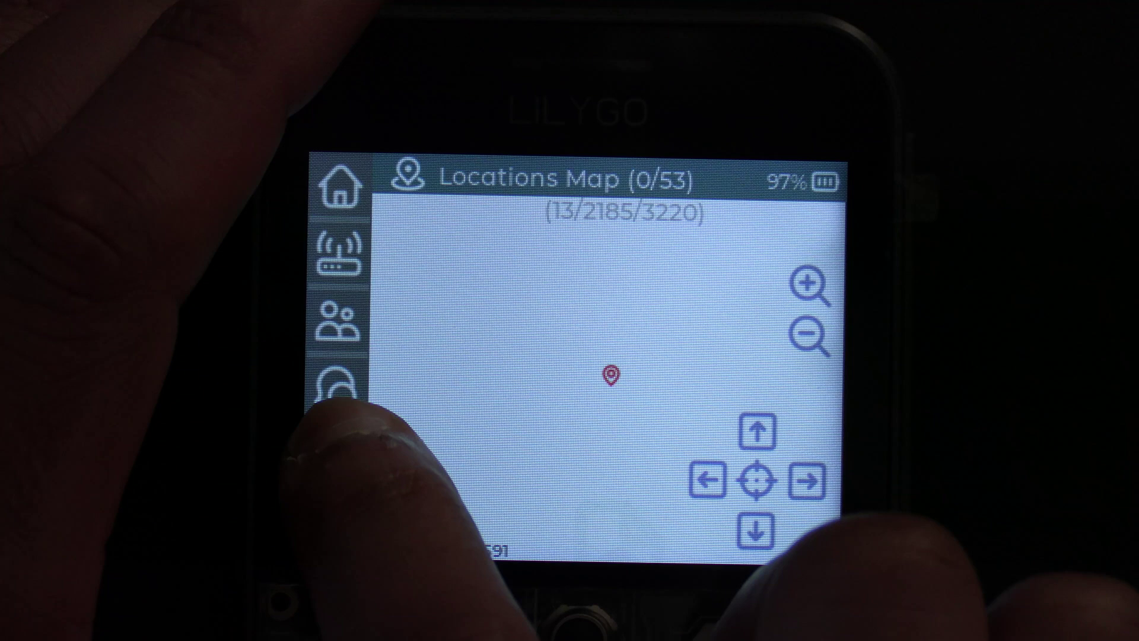
left_click(336, 449)
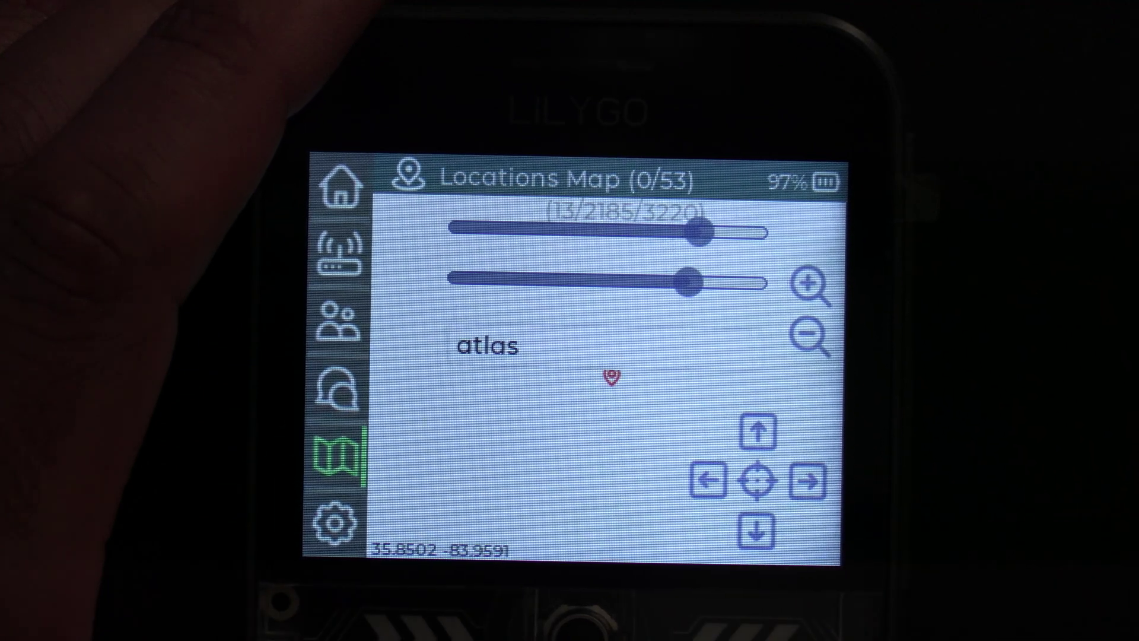
Replace the atlas map style with dark-matter-brown from the style dropdown
left_click(617, 350)
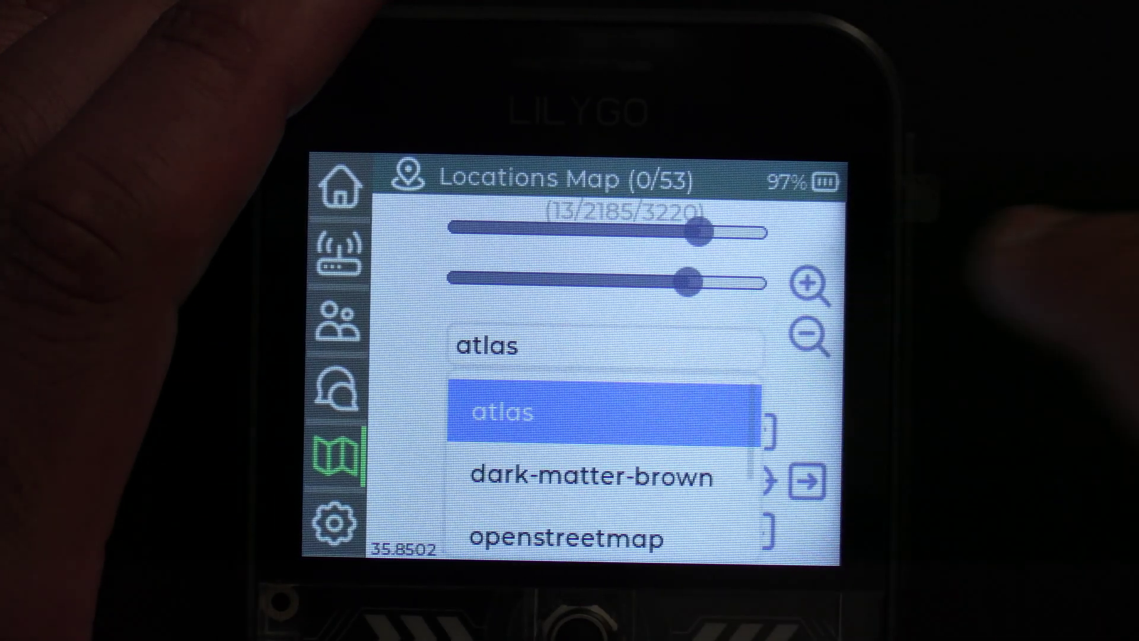
left_click_drag(738, 453, 648, 382)
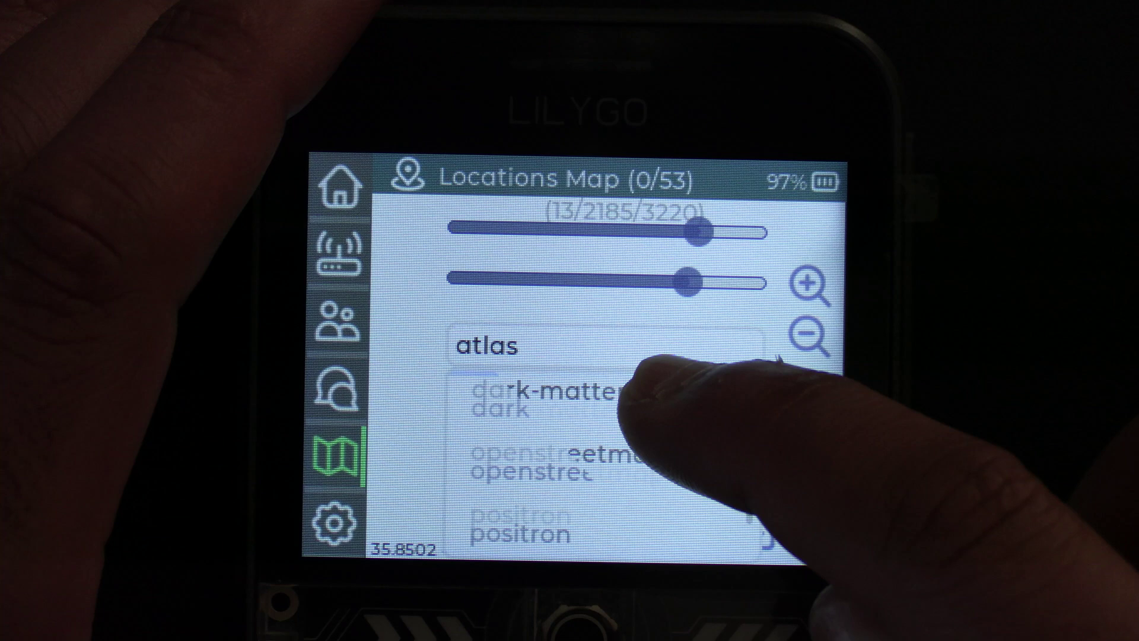
left_click_drag(680, 454, 724, 534)
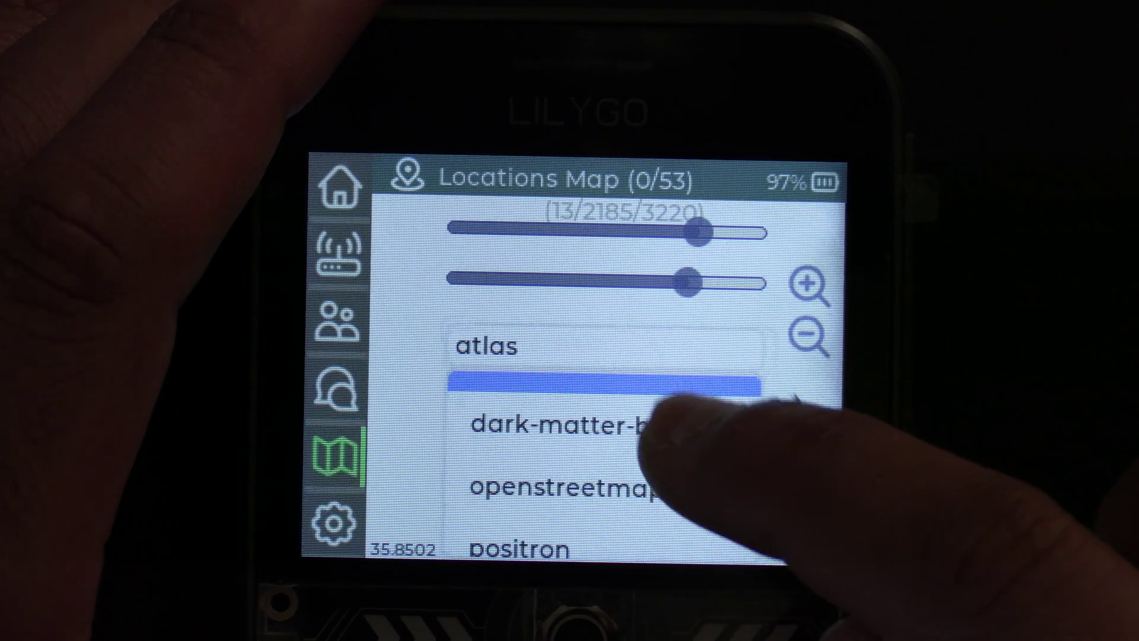
left_click(617, 436)
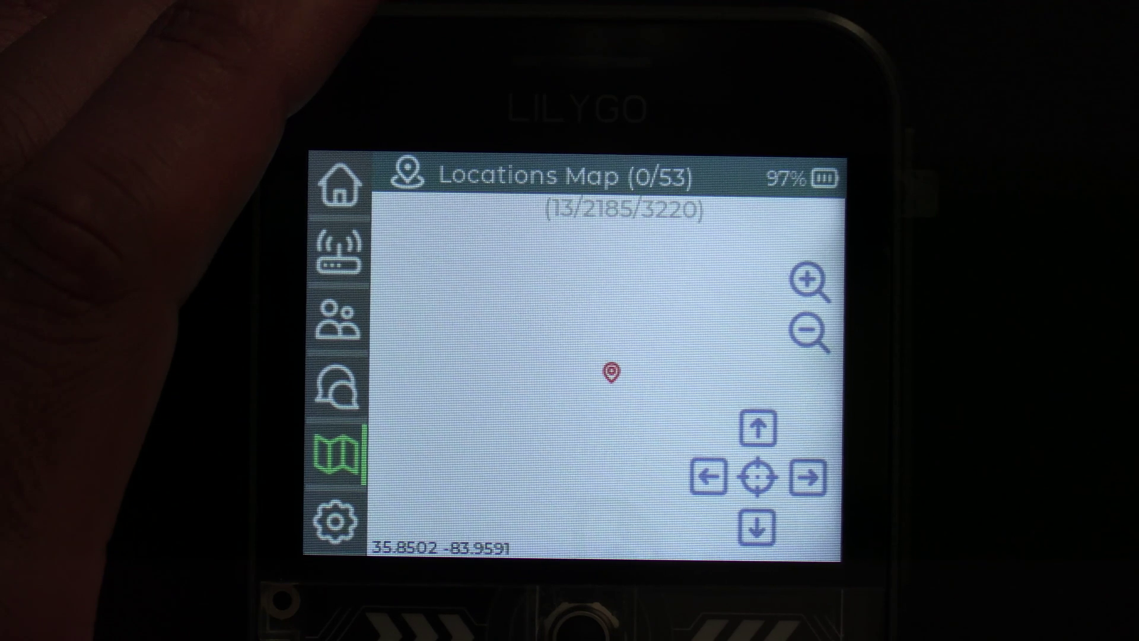
Zoom the Locations Map out five levels to bring the node pins and tiles into view
left_click(804, 333)
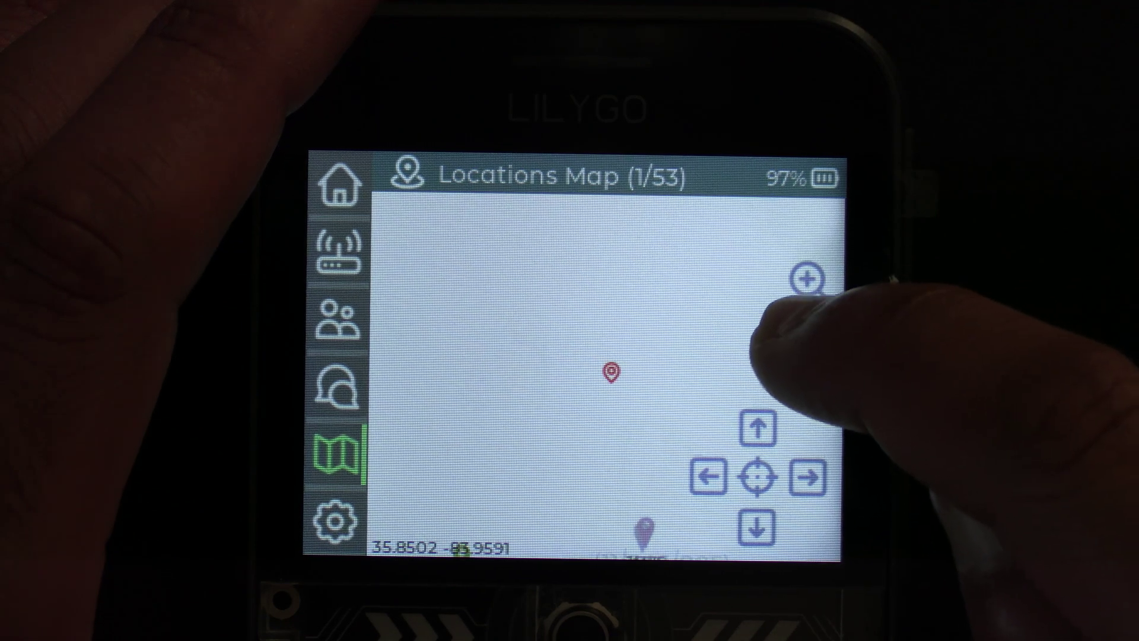
left_click(806, 334)
left_click(806, 333)
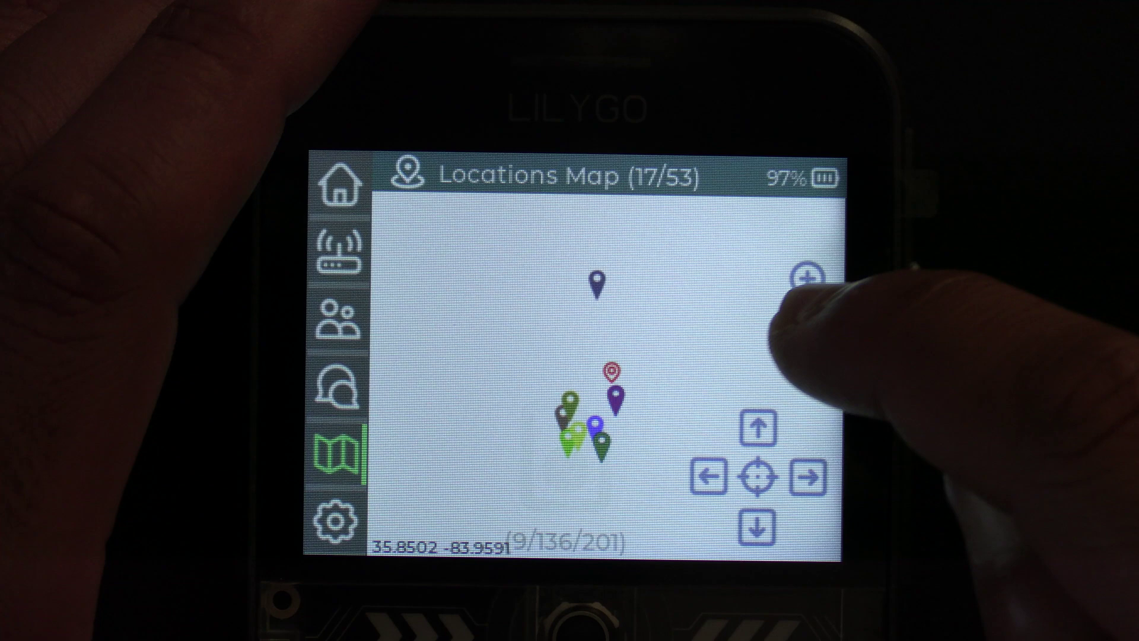
left_click(806, 333)
left_click(806, 333)
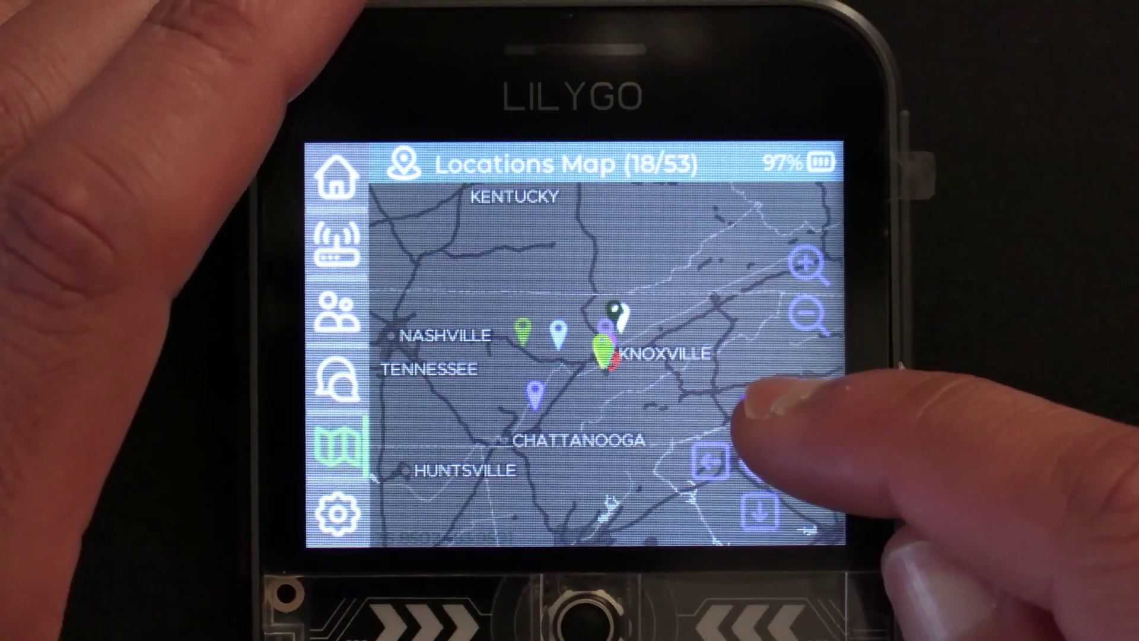
Pan the map north, south, west and east, ending recentred on Knoxville
left_click(756, 412)
left_click(759, 509)
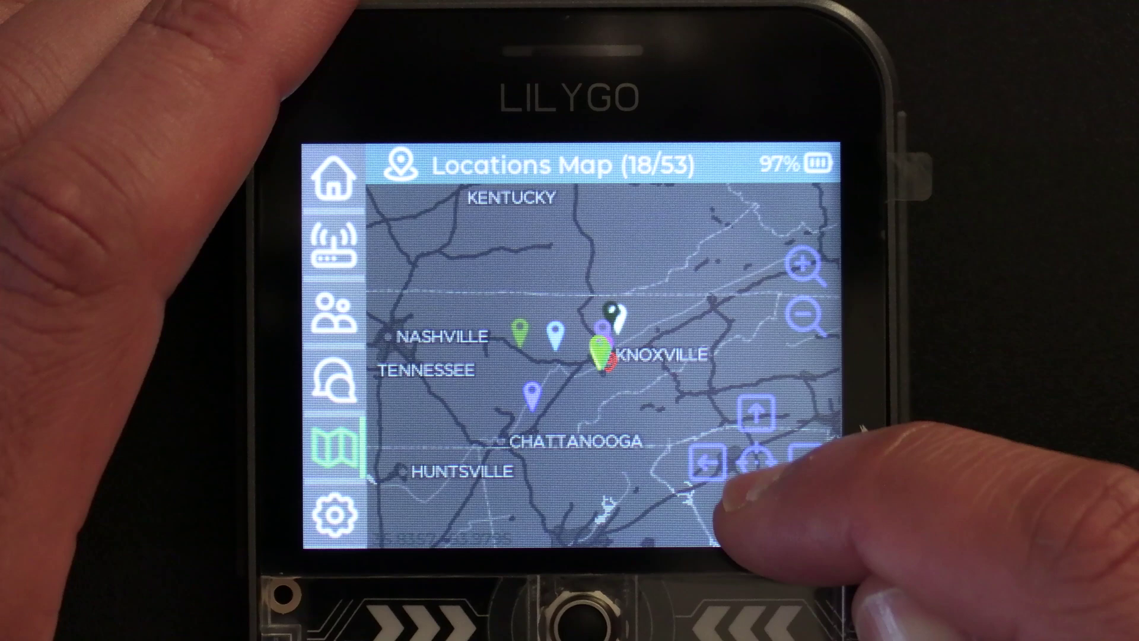
left_click(752, 508)
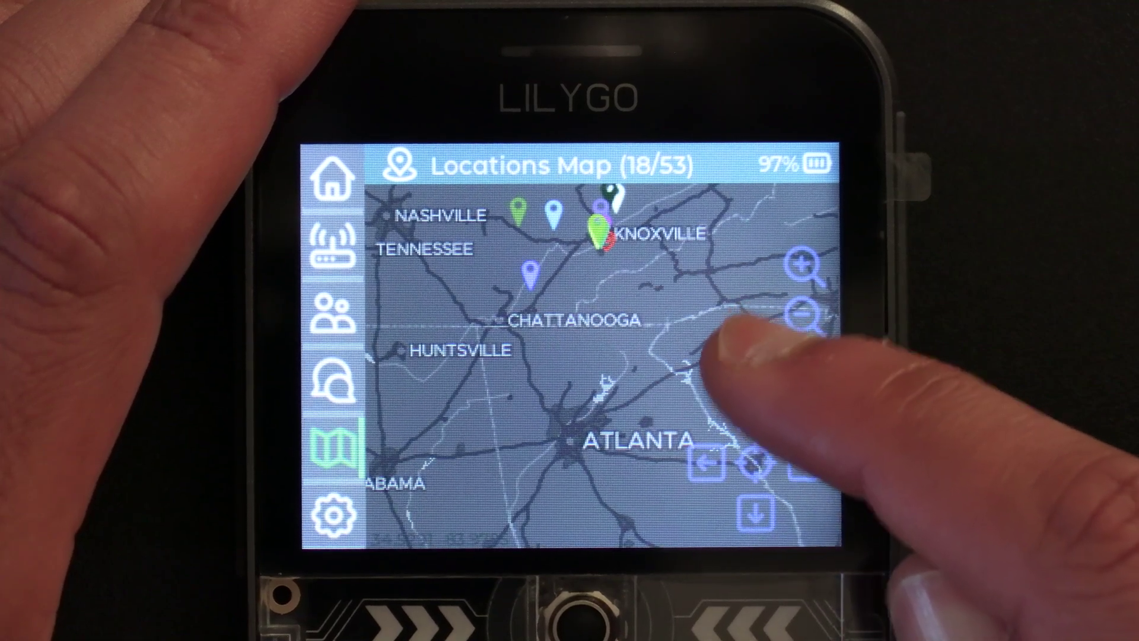
left_click(753, 413)
left_click(706, 463)
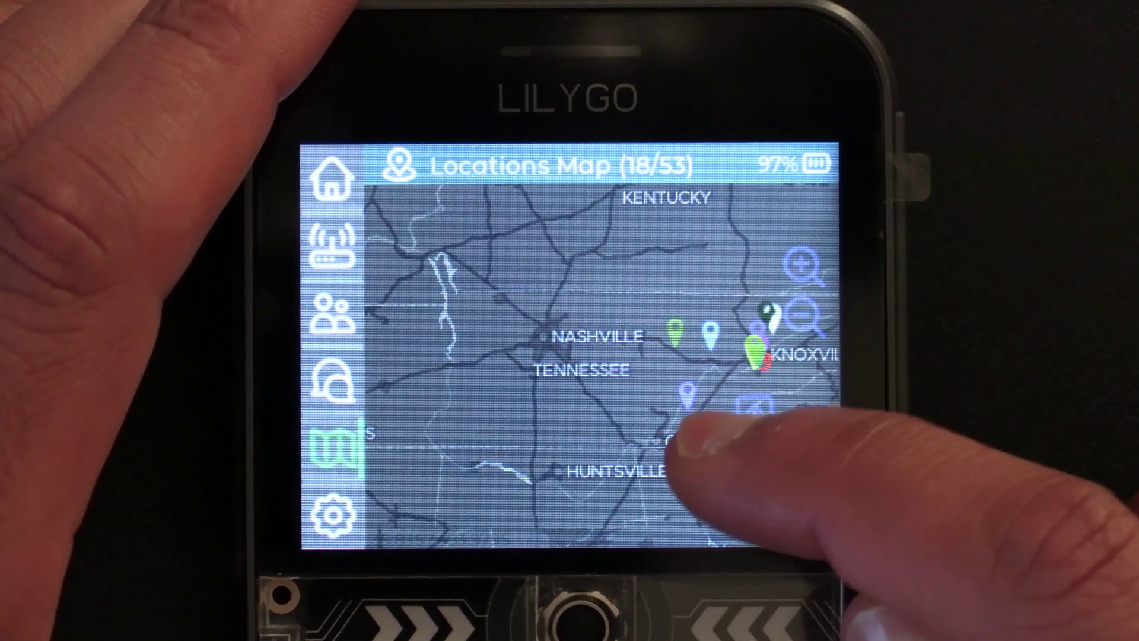
left_click(801, 463)
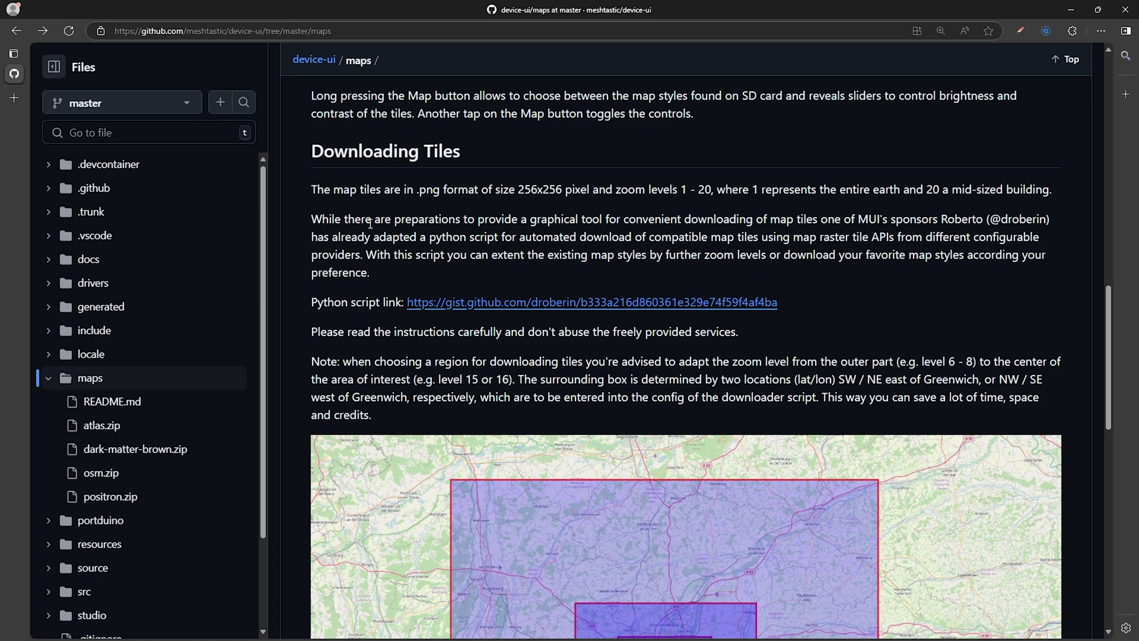
Scroll the maps README to Downloading Tiles and select the Python script link line
scroll(370, 223, "up", 1)
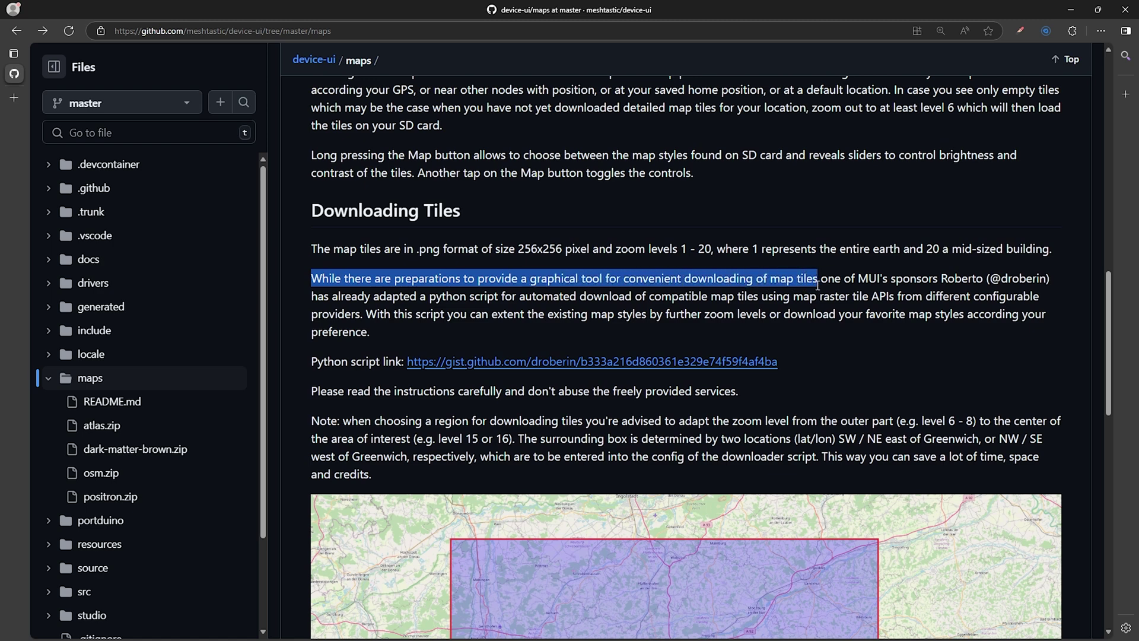
left_click_drag(818, 285, 817, 290)
scroll(409, 292, "down", 2)
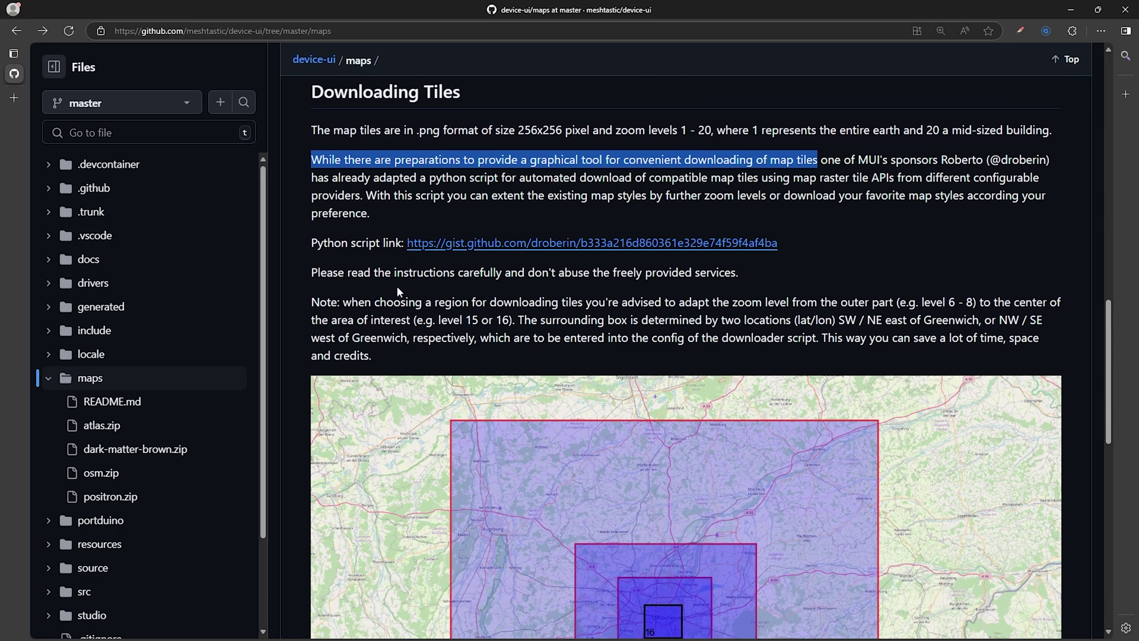
scroll(382, 302, "down", 1)
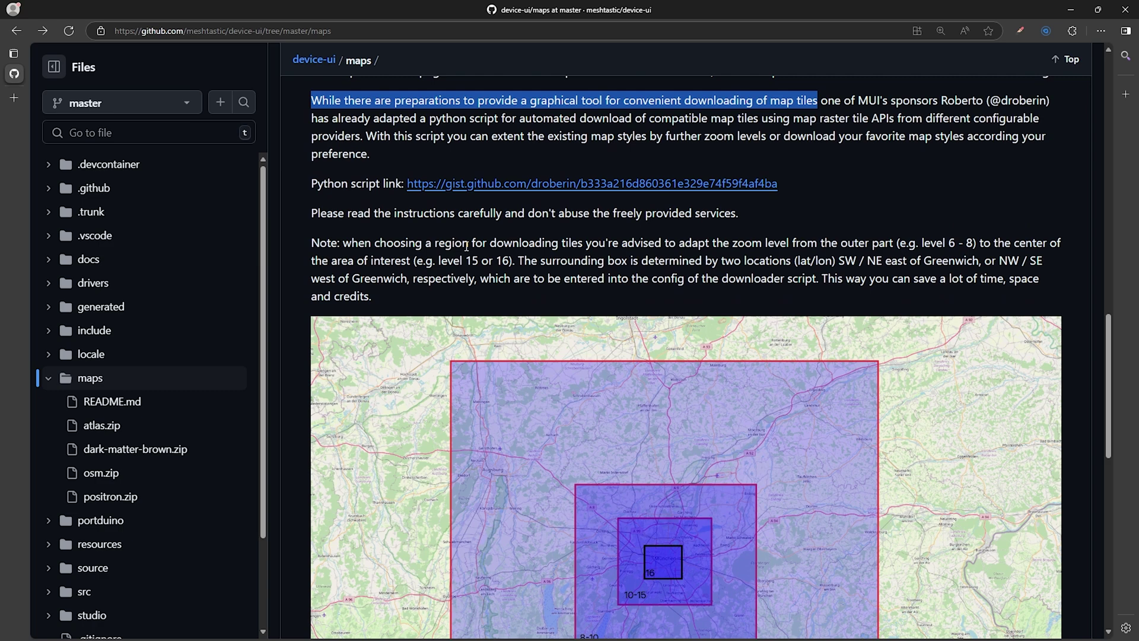
left_click(466, 245)
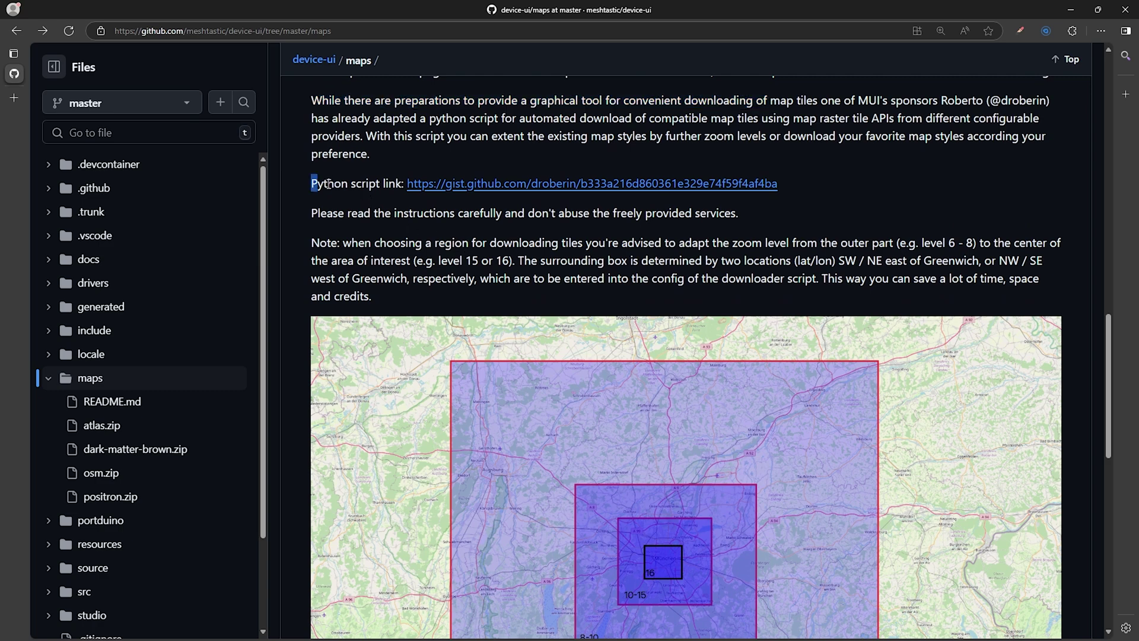
left_click_drag(329, 185, 779, 185)
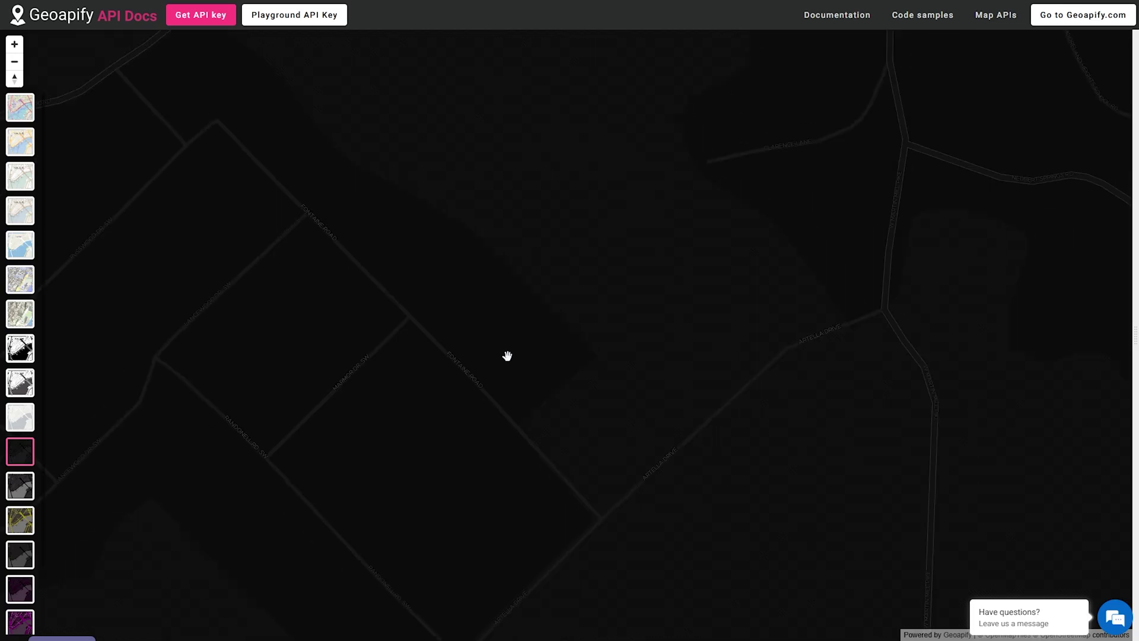
Pan and zoom the Geoapify map toward central Knoxville
scroll(508, 356, "down", 2)
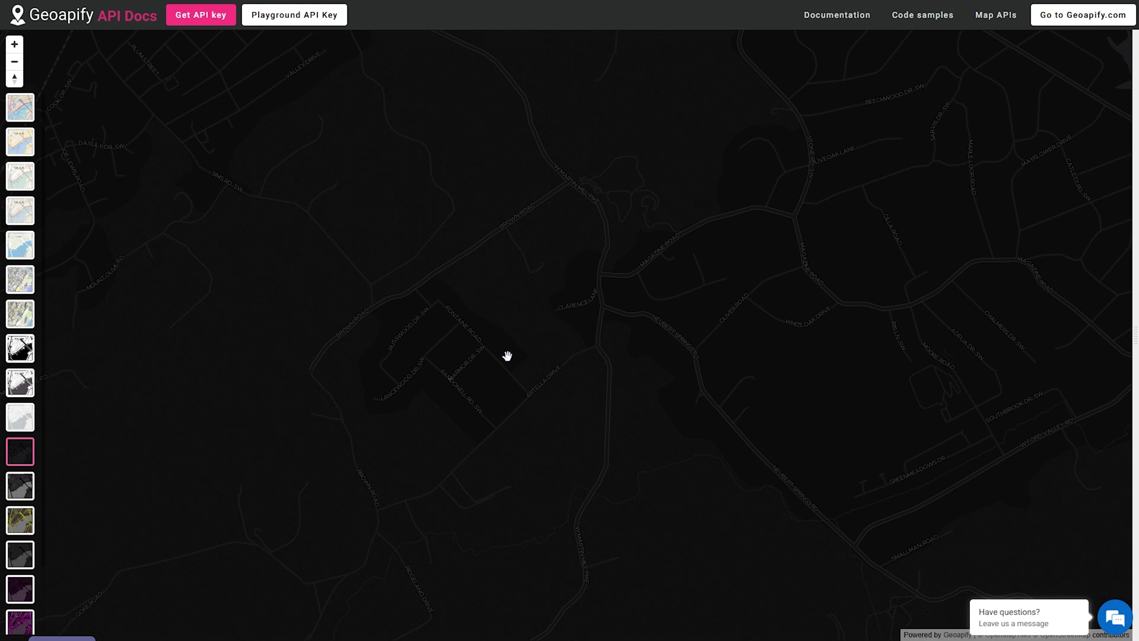
scroll(507, 356, "down", 5)
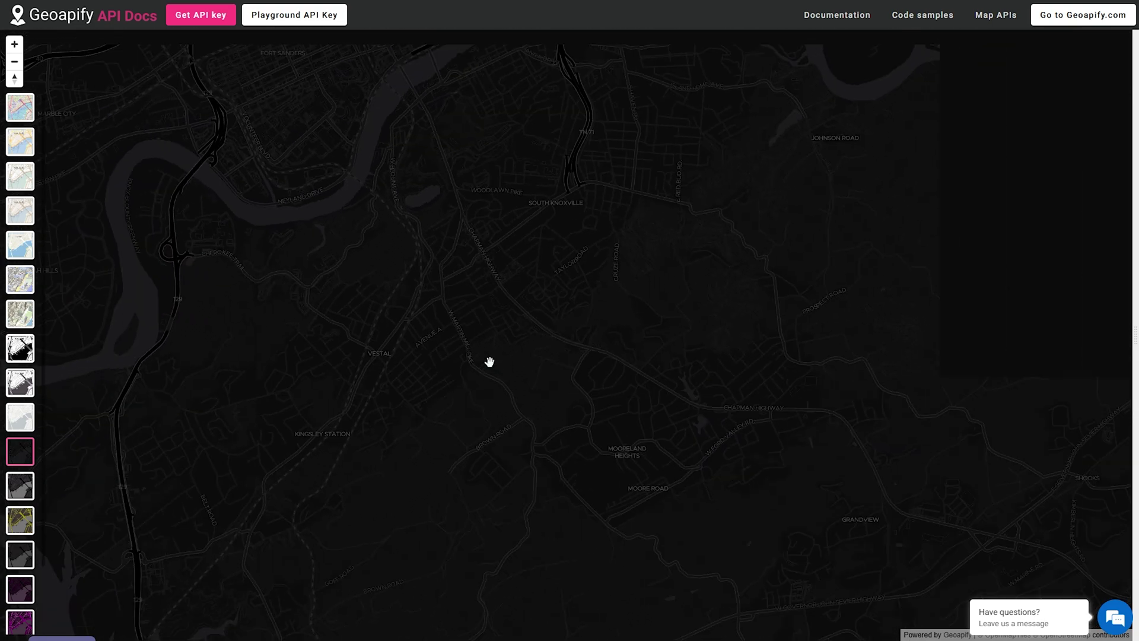
left_click_drag(490, 276, 468, 486)
left_click_drag(445, 308, 492, 435)
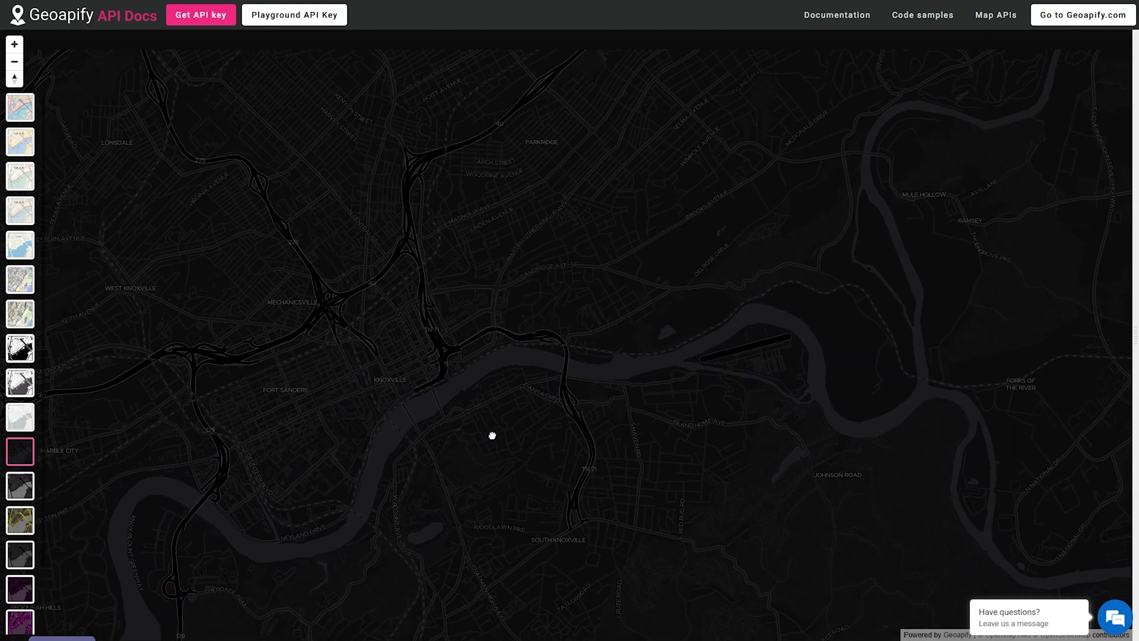
left_click_drag(452, 119, 463, 277)
scroll(476, 386, "up", 3)
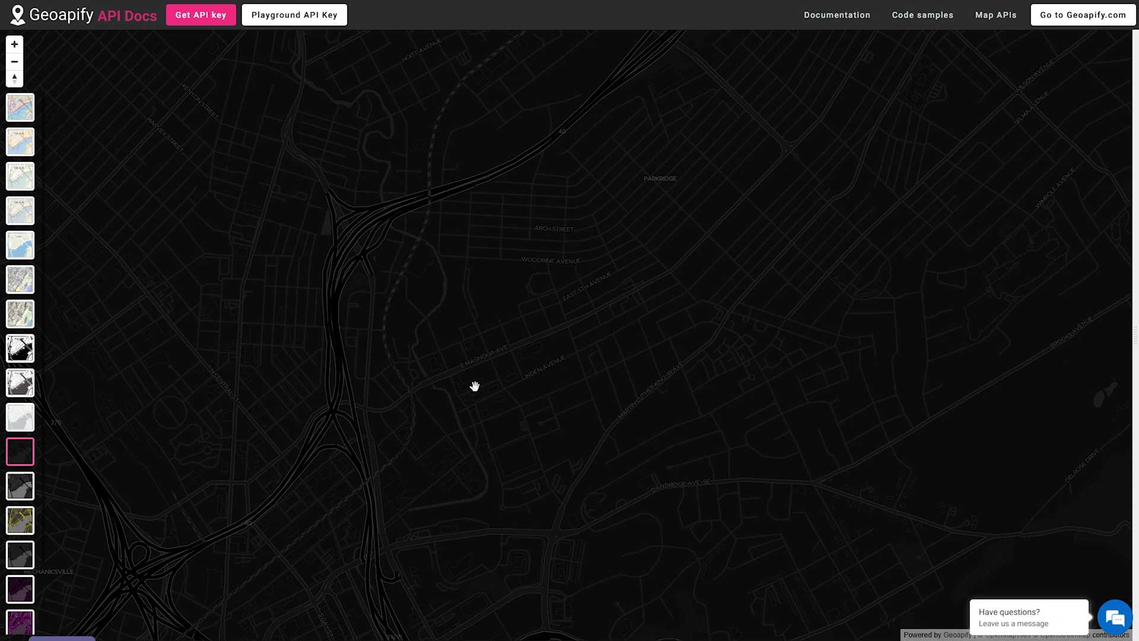
scroll(474, 386, "up", 3)
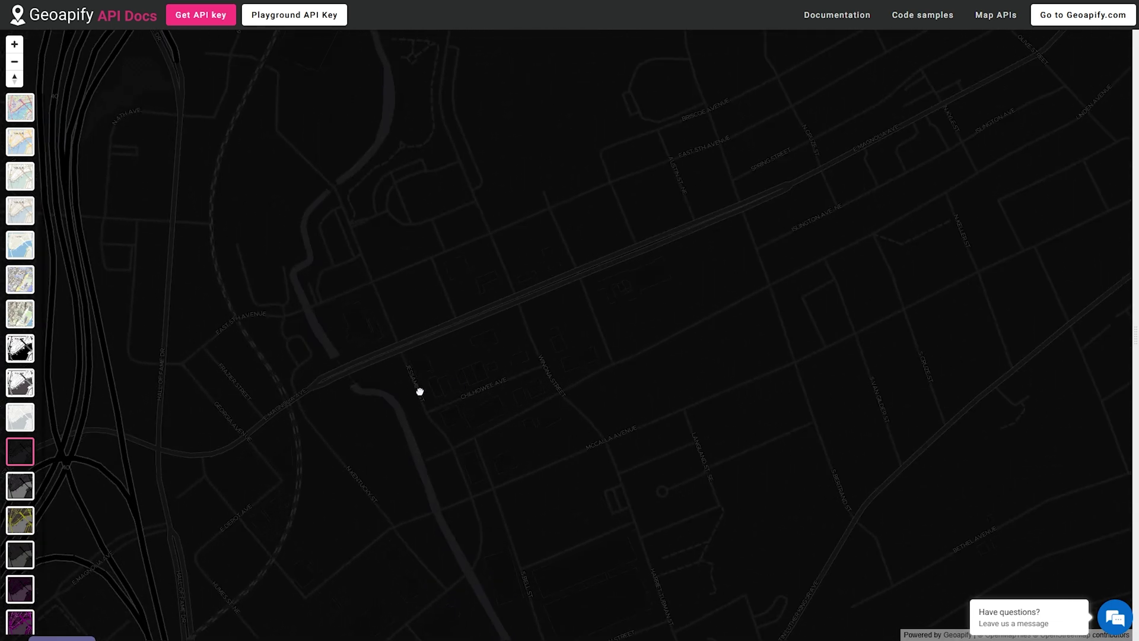
scroll(552, 386, "down", 5)
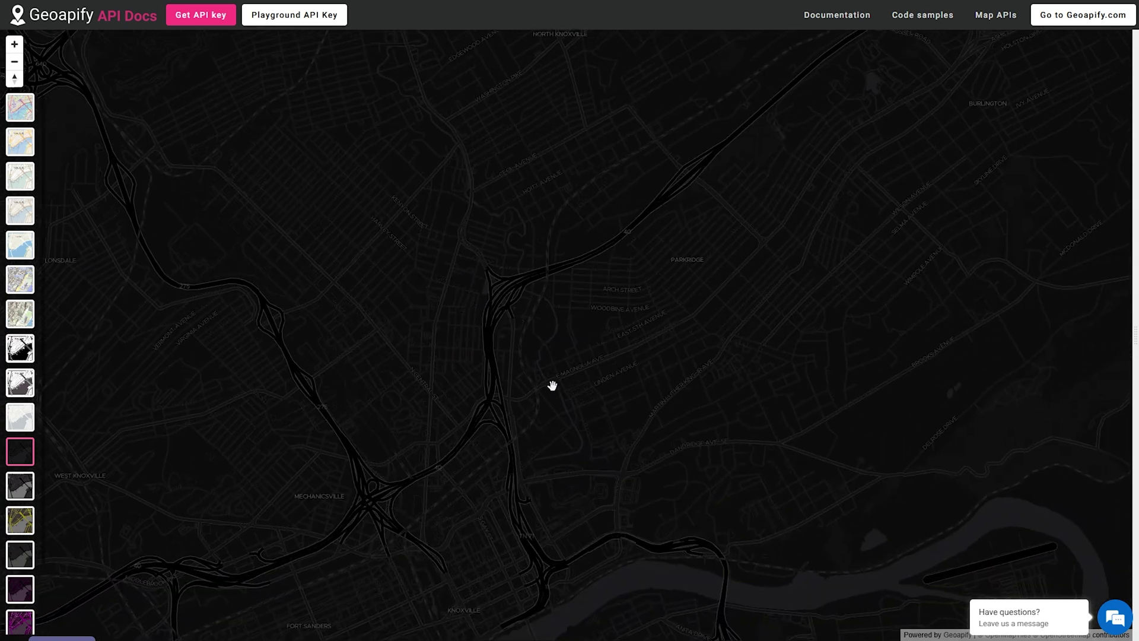
scroll(551, 385, "down", 3)
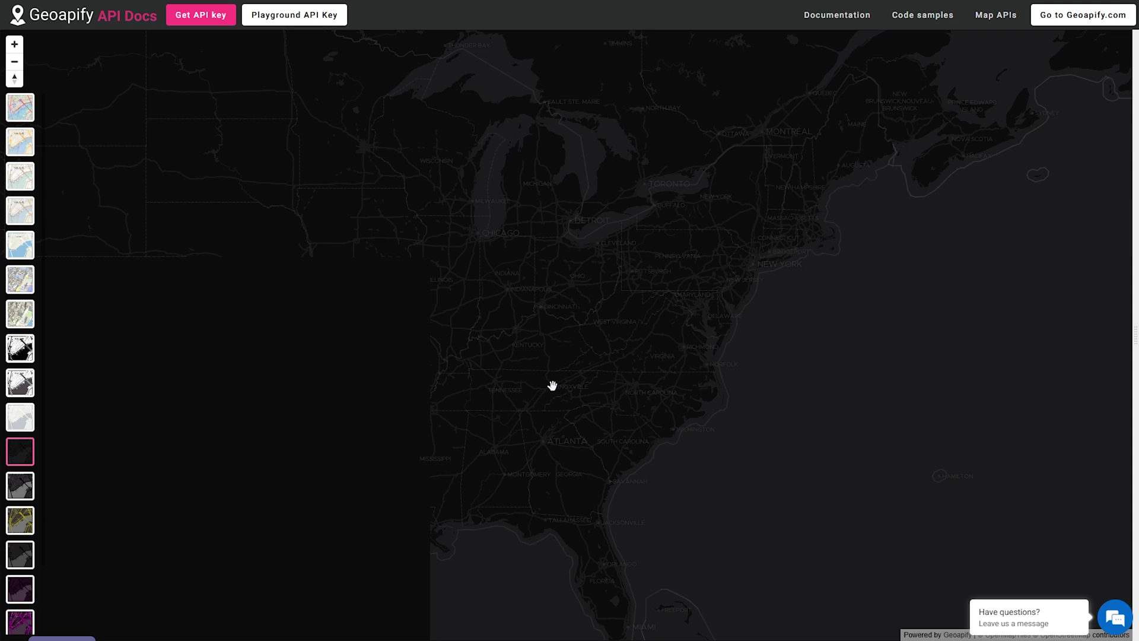
scroll(614, 404, "down", 1)
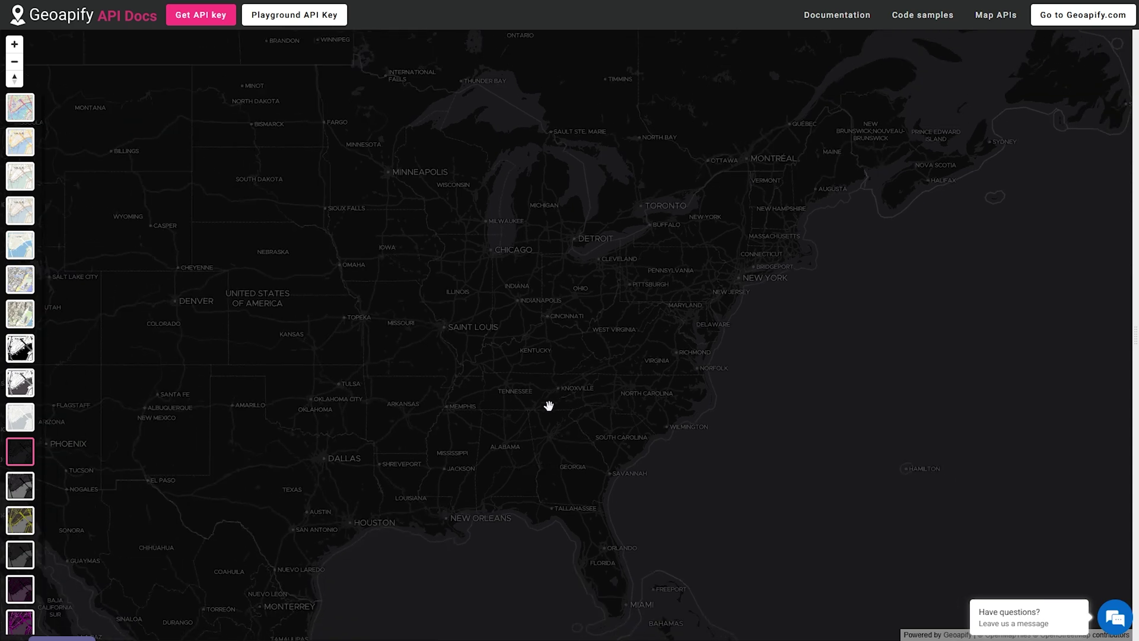
scroll(549, 406, "up", 2)
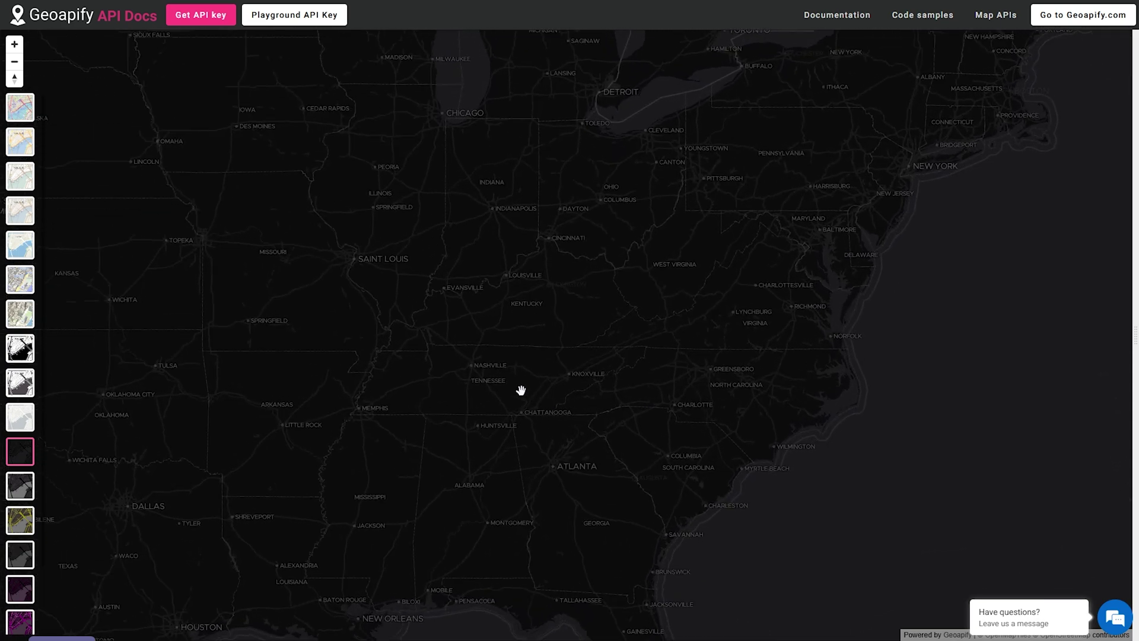
scroll(592, 376, "up", 3)
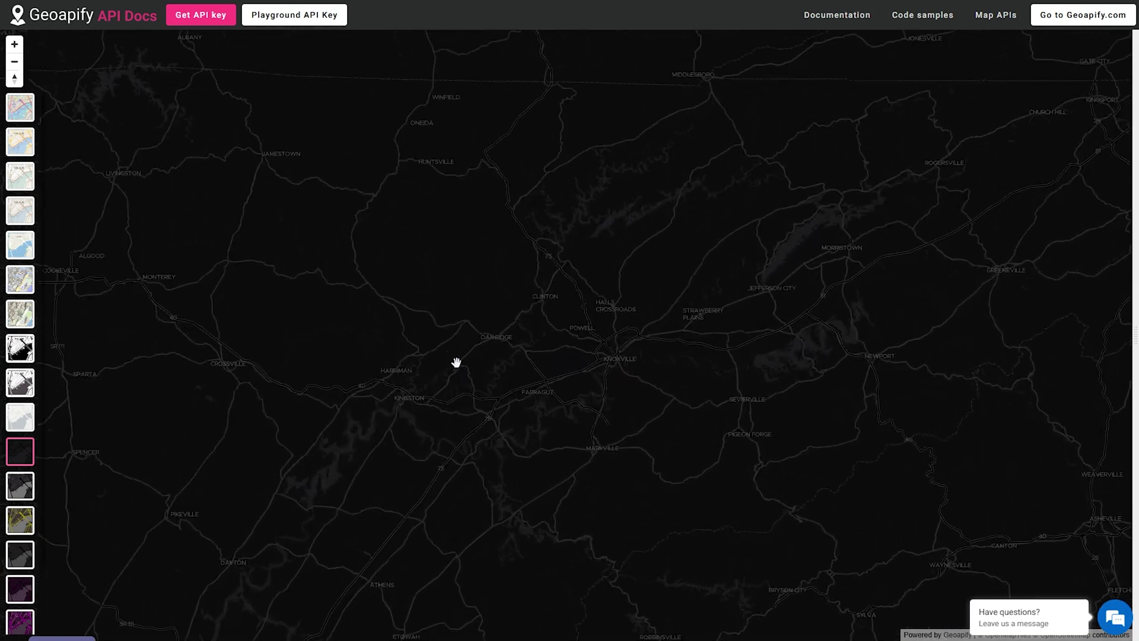
scroll(623, 359, "up", 1)
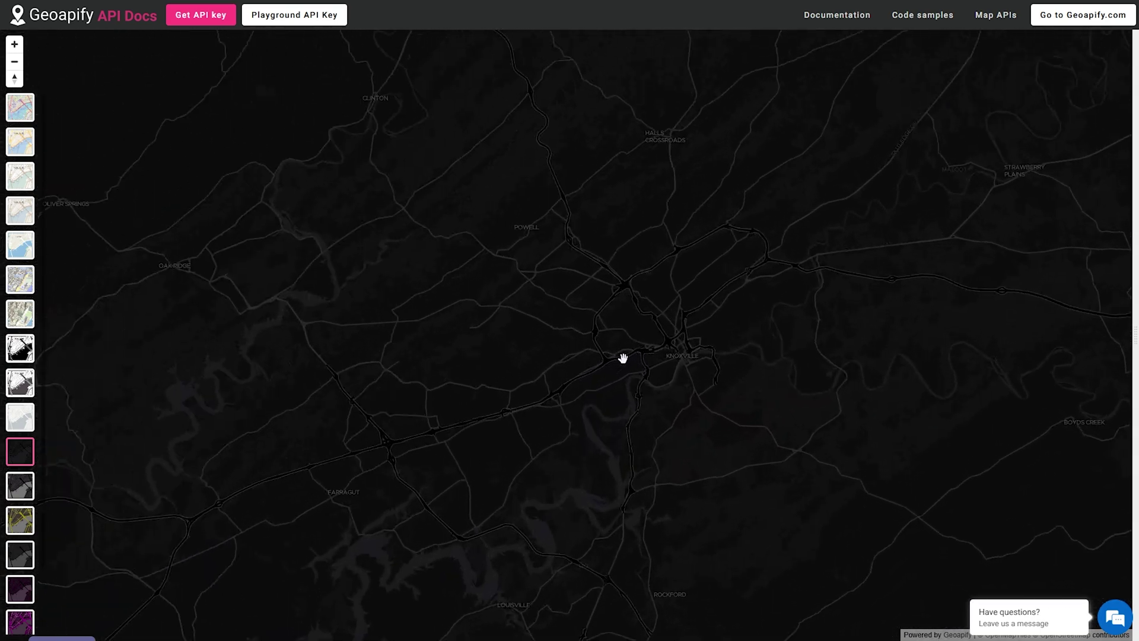
scroll(588, 364, "up", 3)
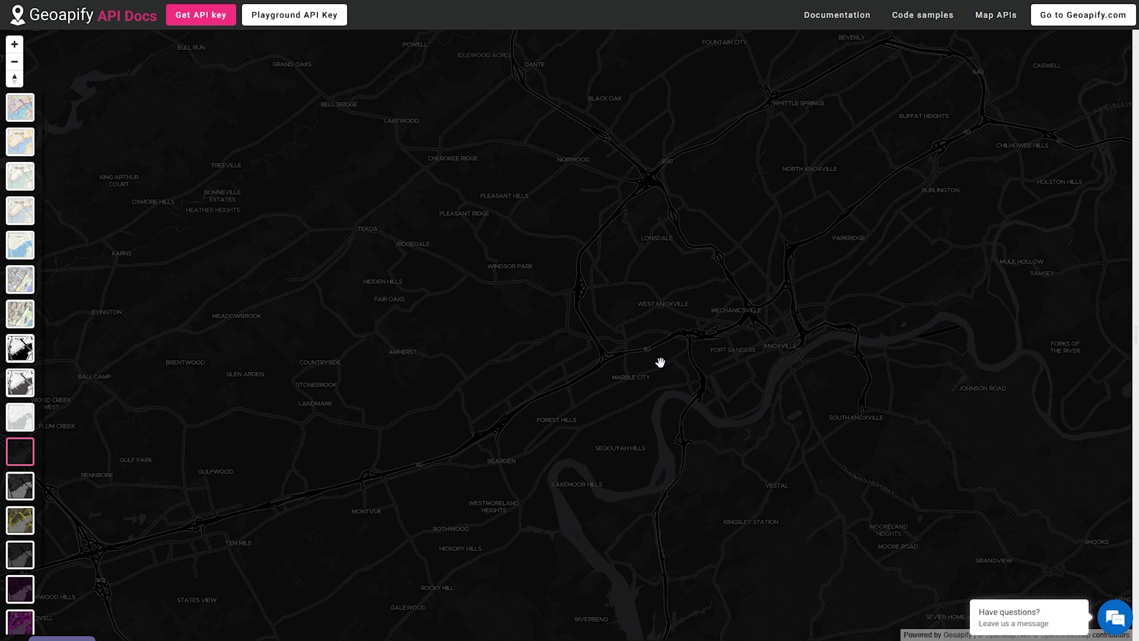
Centre Fort Sanders and Knoxville, then zoom out to a regional East Tennessee view
left_click_drag(674, 356, 539, 444)
left_click_drag(560, 291, 676, 333)
scroll(612, 329, "down", 2)
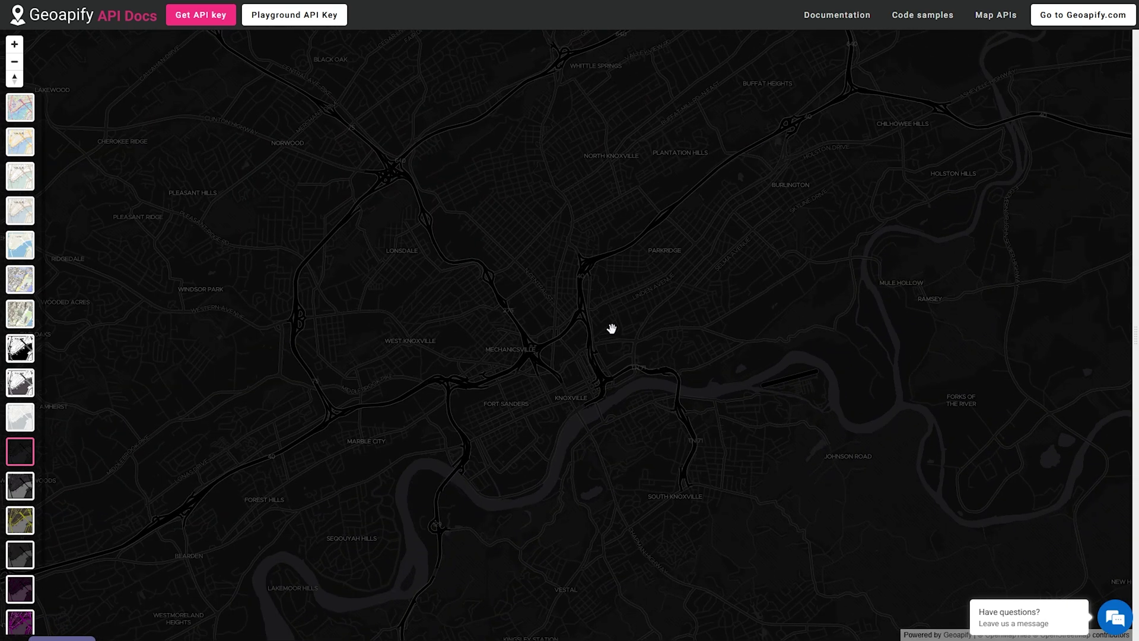
scroll(612, 329, "down", 5)
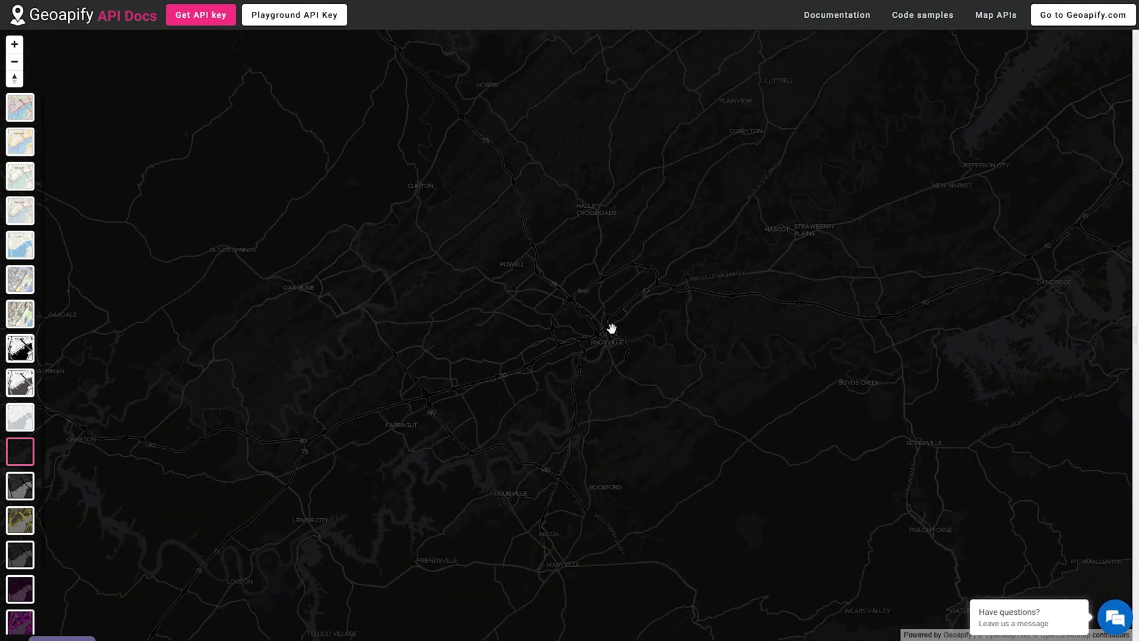
scroll(612, 329, "down", 2)
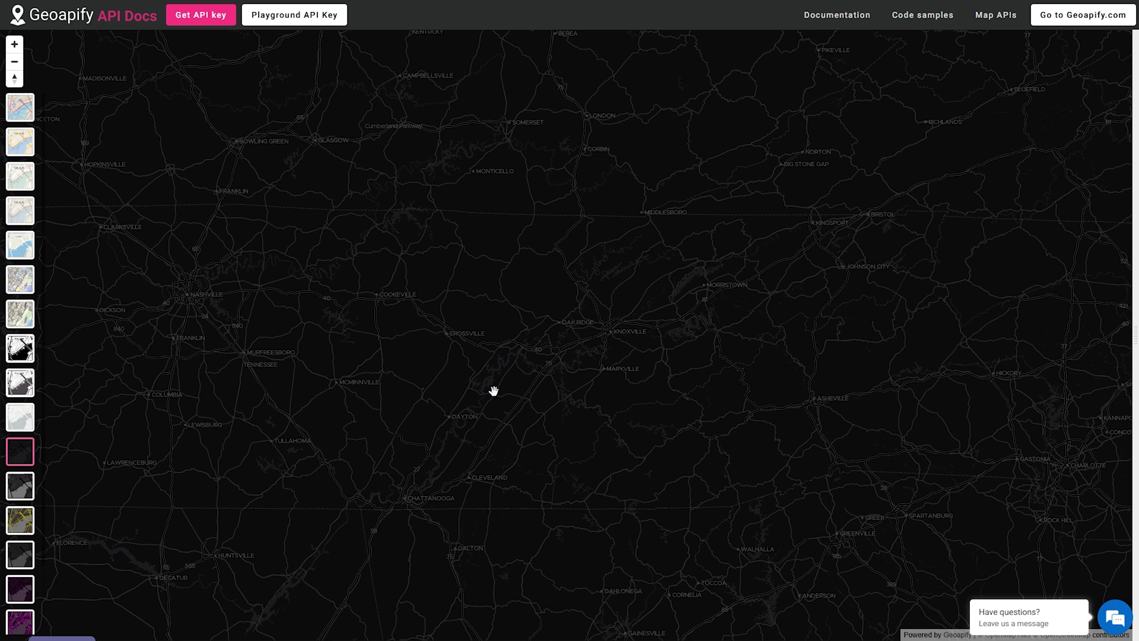
left_click_drag(494, 392, 518, 360)
Toggle fullscreen with F11 and apply the dark style with golden-brown roads
key("F11")
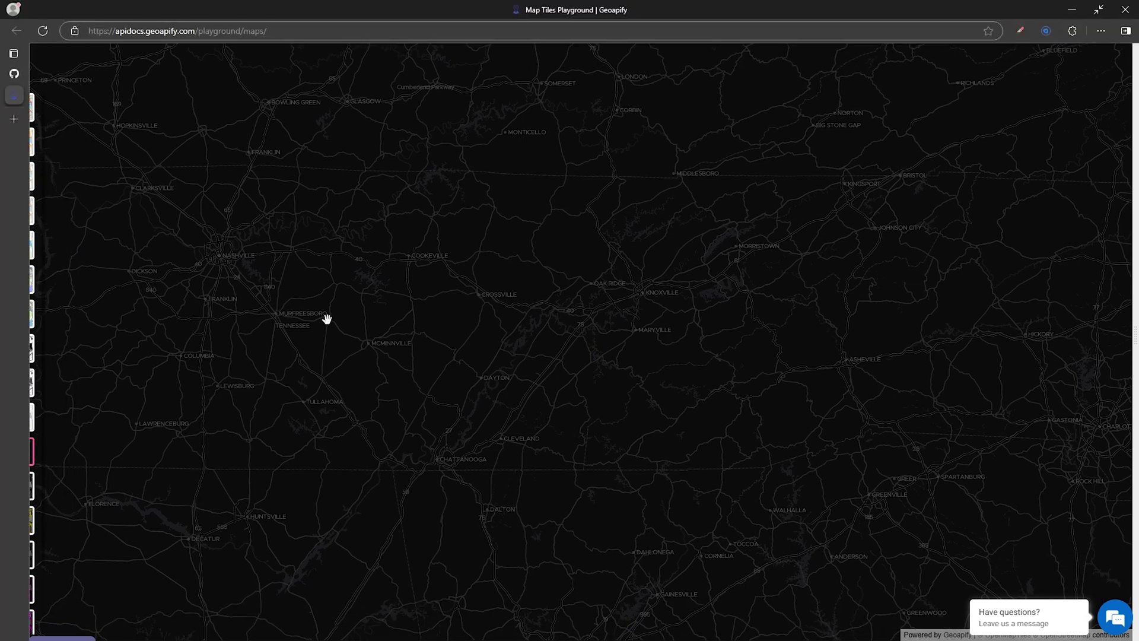
key("F11")
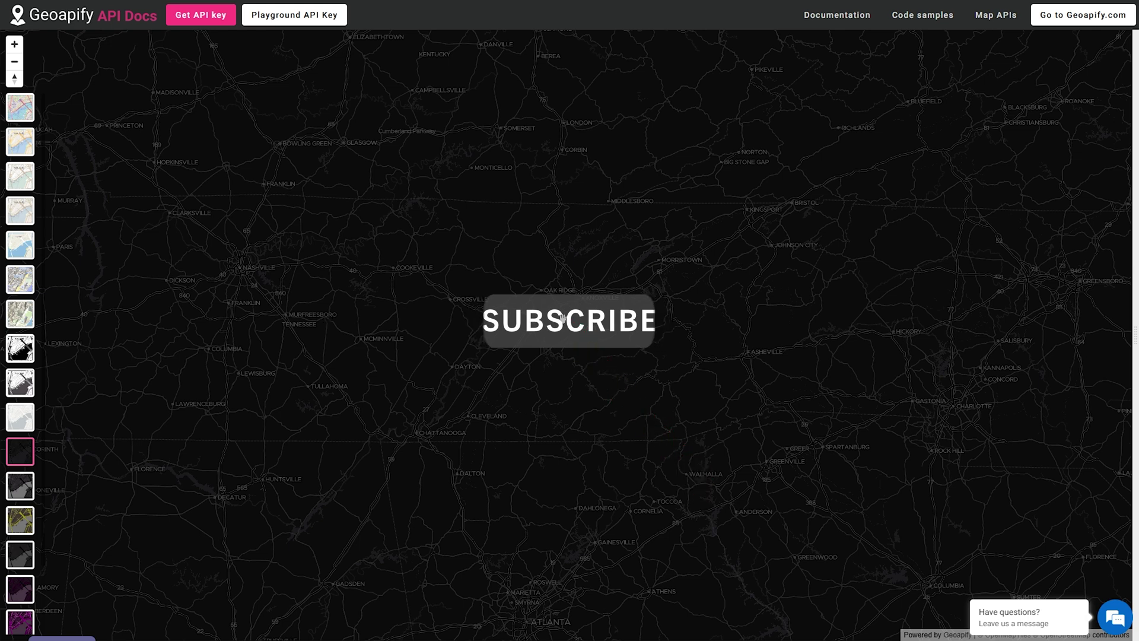
scroll(512, 310, "up", 1)
left_click(22, 520)
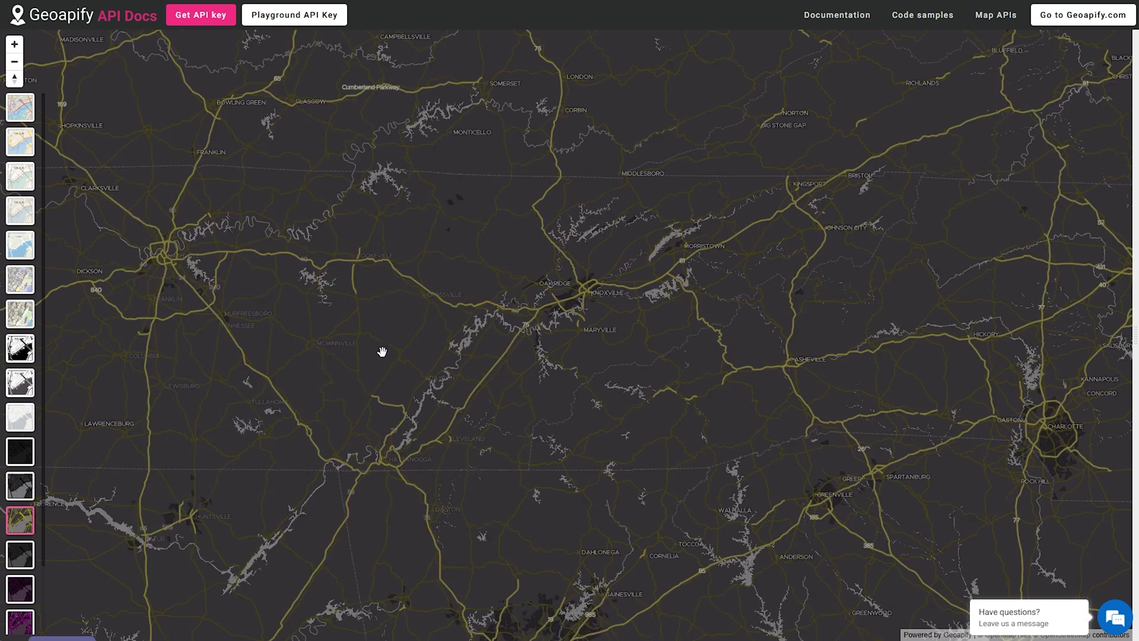
scroll(391, 350, "up", 3)
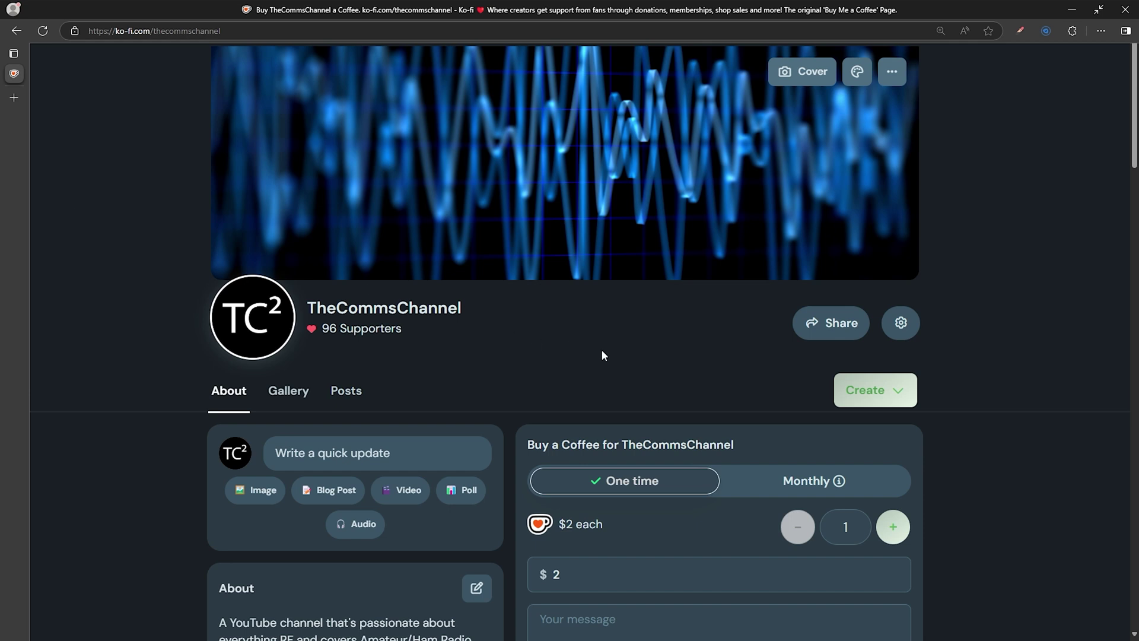
View the Ko-fi page full screen and switch the $2 coffee donation to monthly
key("F11")
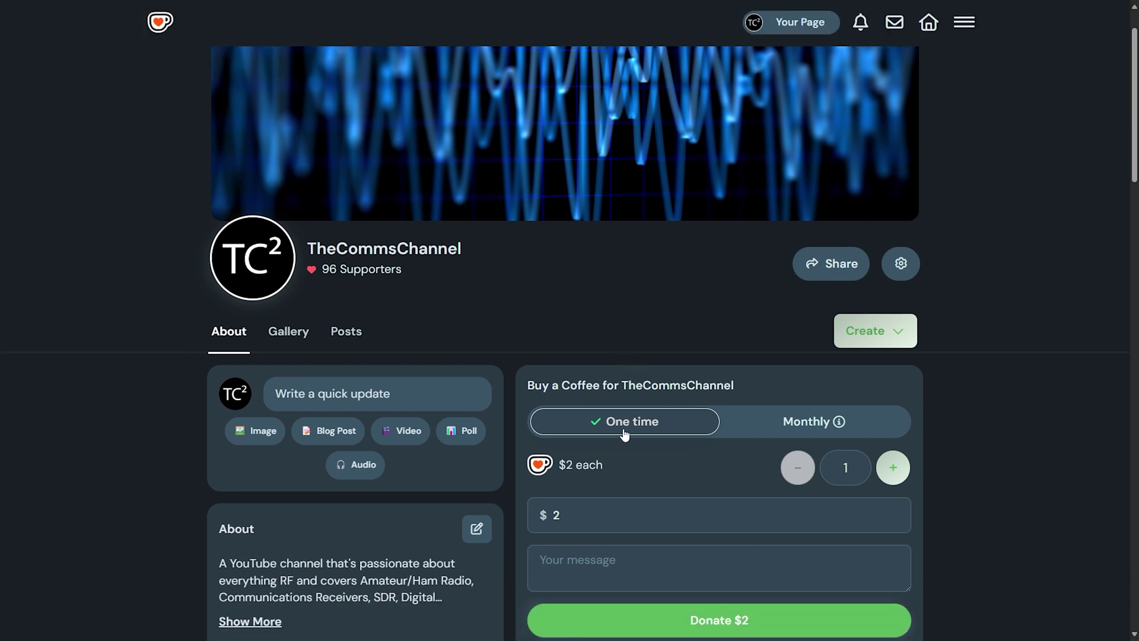
left_click(790, 424)
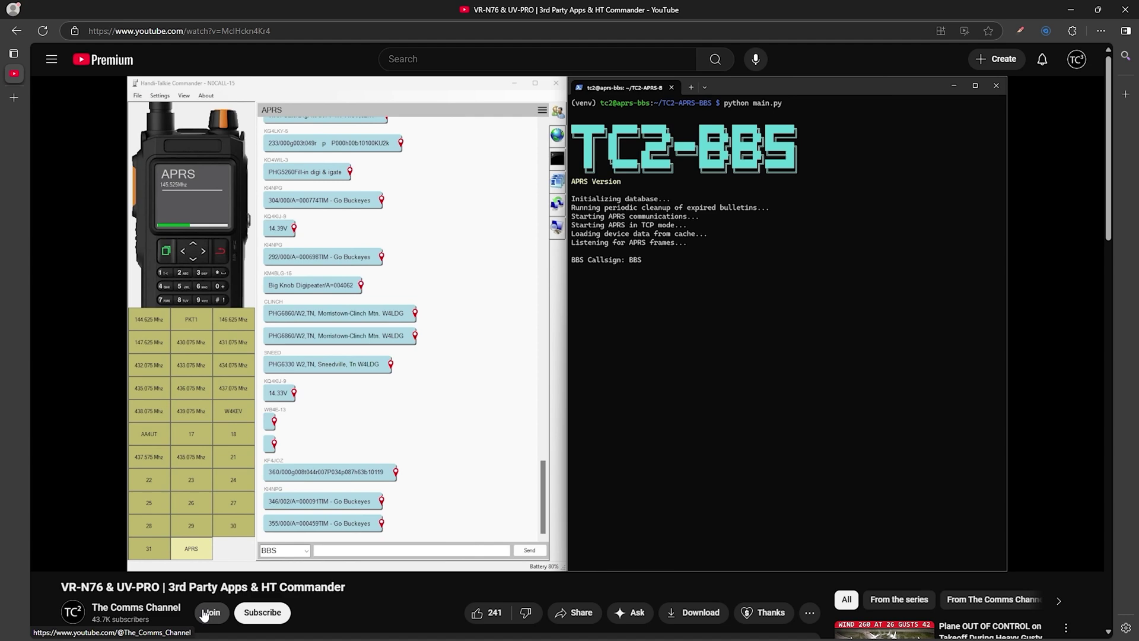
Show the channel's Join memberships and select the $4.99 Operator tier to view its perks
left_click(211, 613)
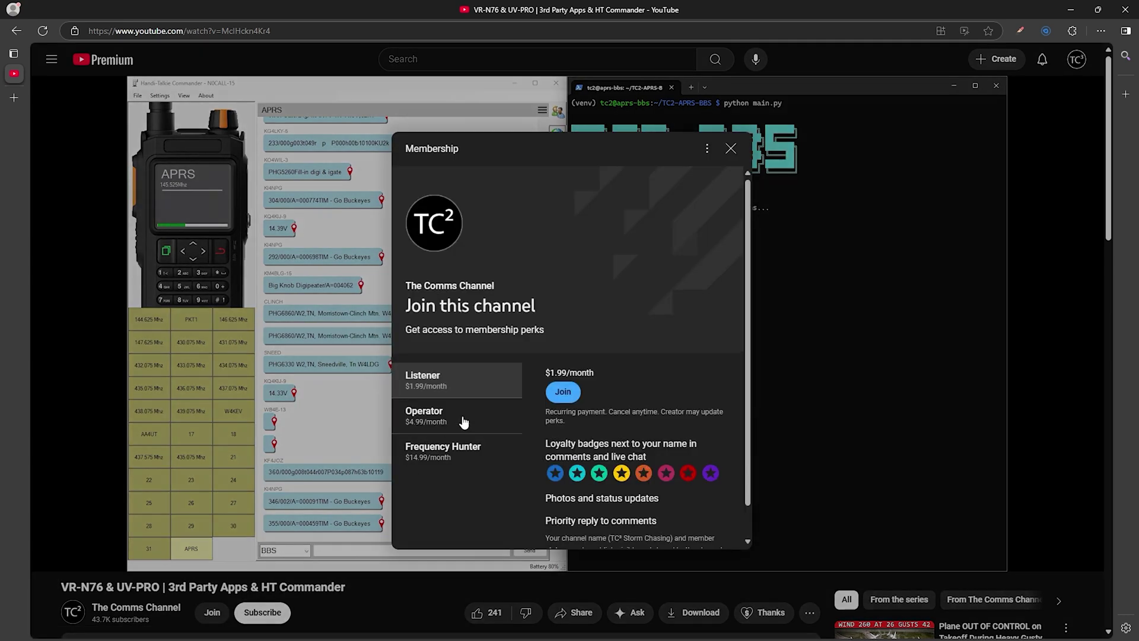
left_click(488, 415)
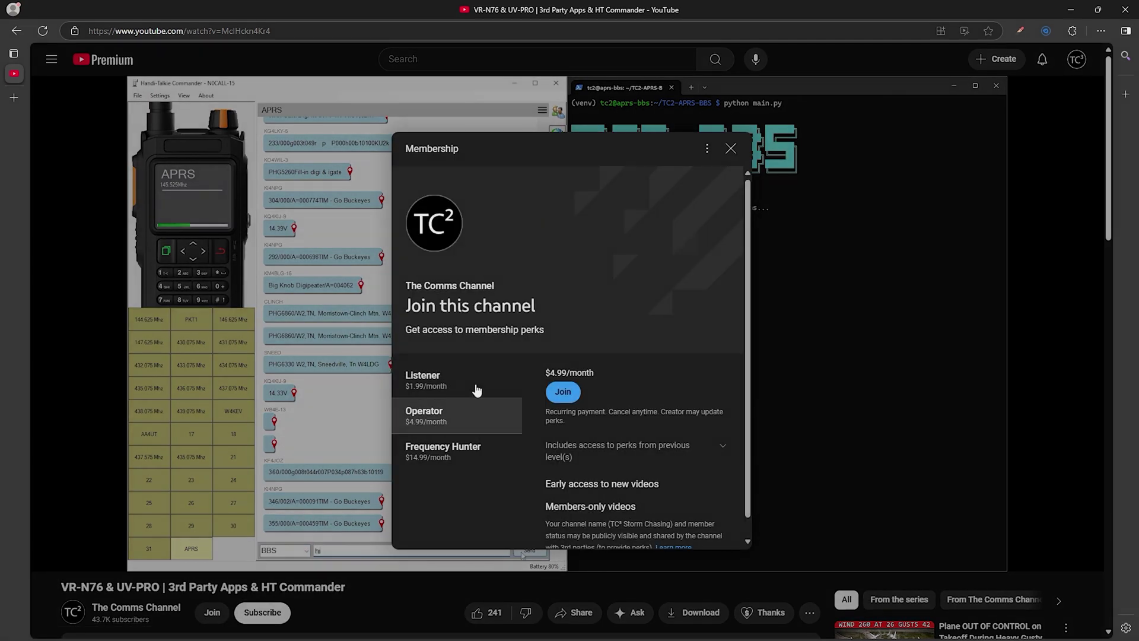